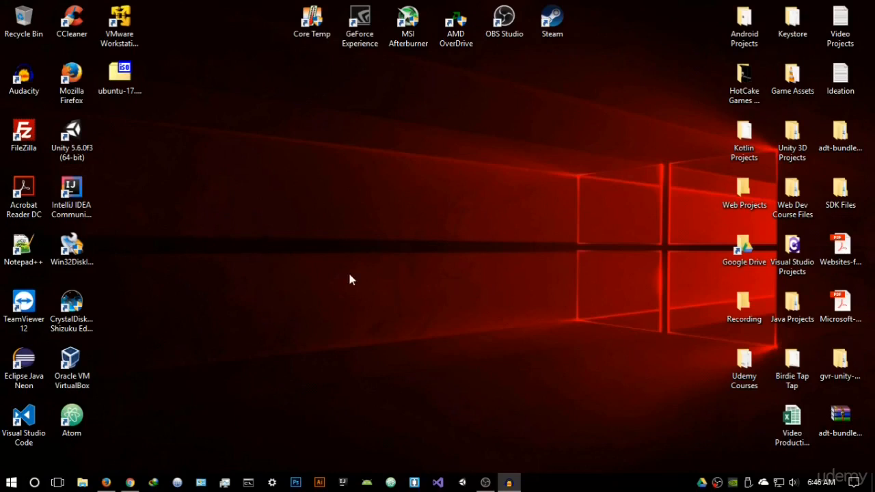
pyautogui.rightClick(359, 199)
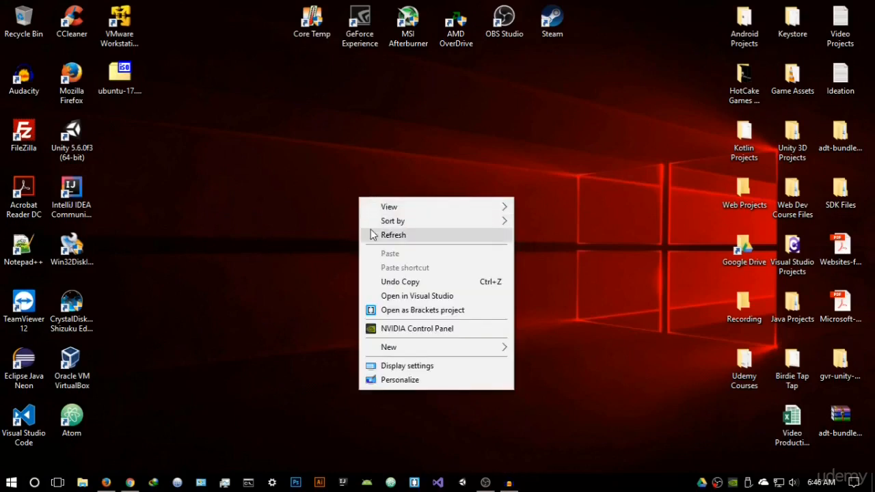
pyautogui.click(371, 234)
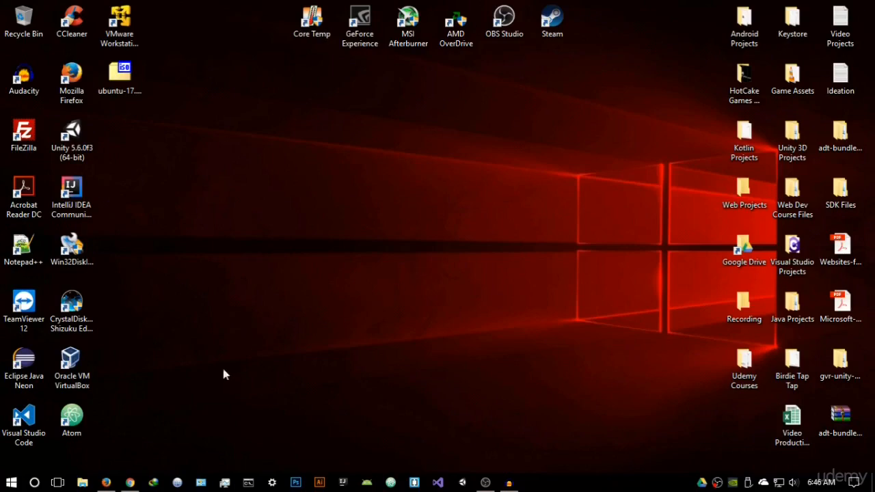
# Step: Open Firefox, search the web for "elementary os" and go to the official elementary.io website
pyautogui.click(106, 482)
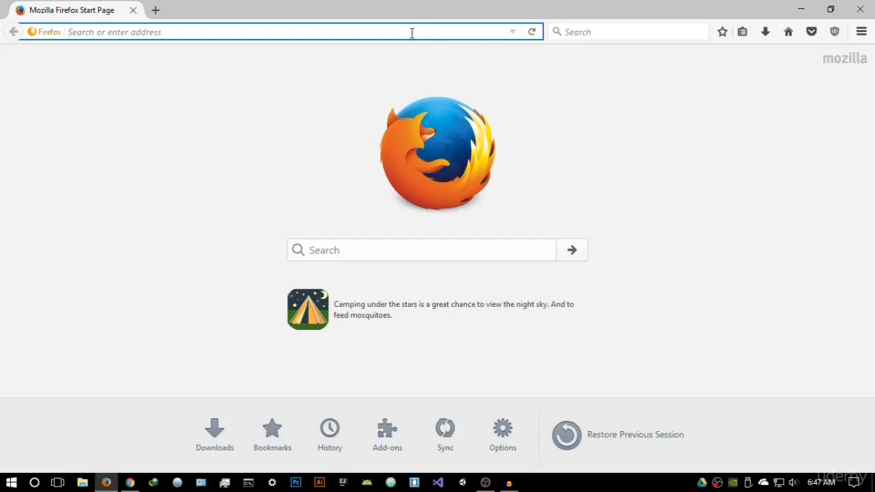
pyautogui.write('elementaryo')
pyautogui.press('BackSpace')
pyautogui.press('BackSpace')
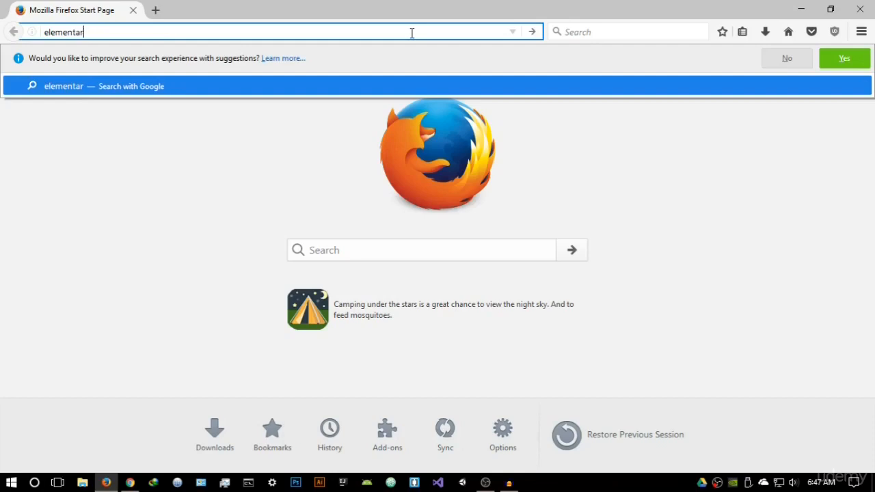
pyautogui.write('y os')
pyautogui.press('Return')
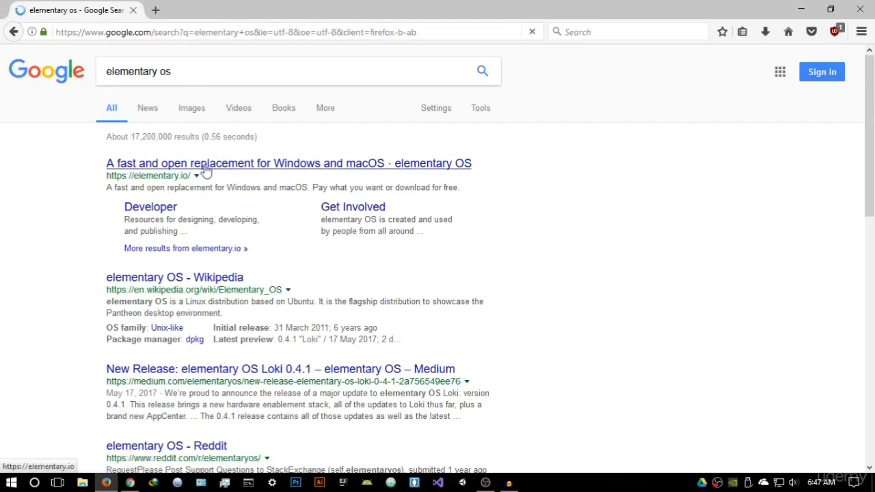
pyautogui.click(369, 170)
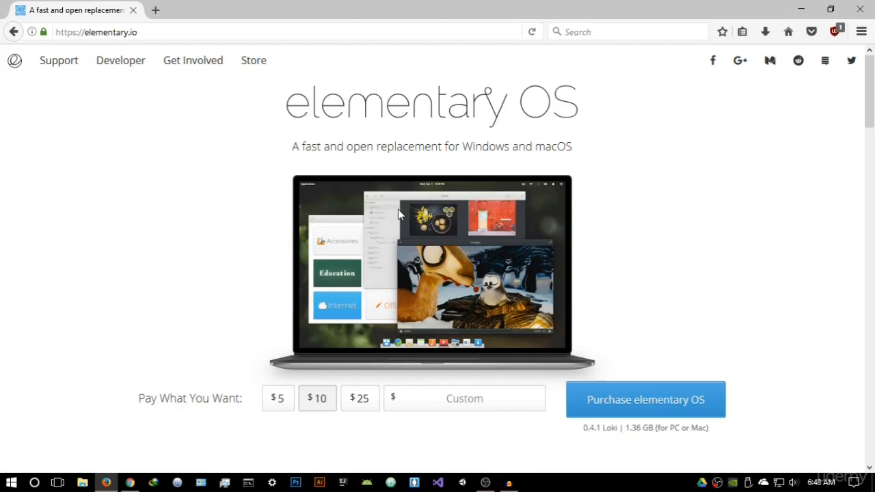
# Step: Set the custom Pay What You Want amount for elementary OS to $0 and look over the press quotes
pyautogui.scroll(-3, 461, 375)
pyautogui.scroll(3, 557, 151)
pyautogui.click(487, 408)
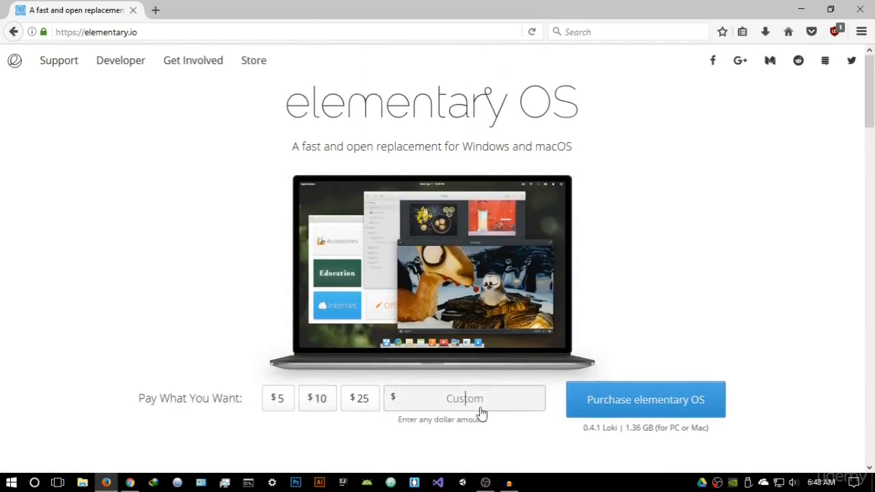
pyautogui.write('0')
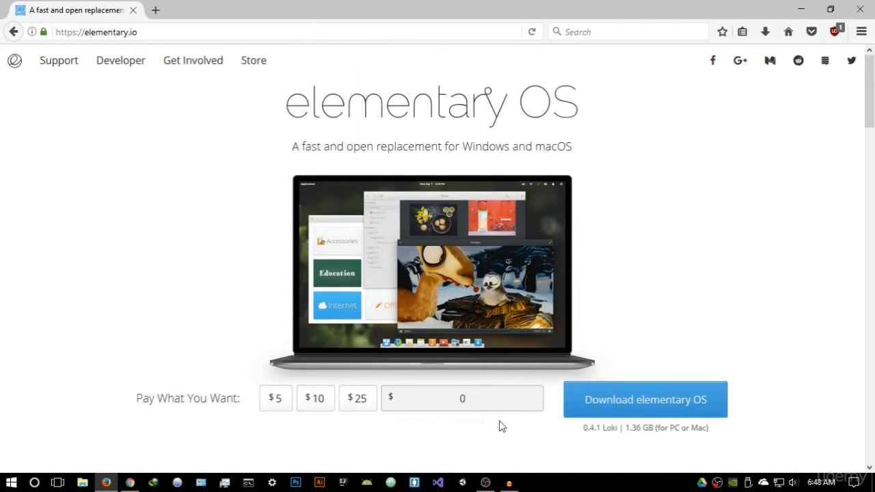
pyautogui.scroll(-1, 552, 408)
pyautogui.scroll(-3, 479, 410)
pyautogui.scroll(-1, 360, 346)
pyautogui.scroll(-2, 361, 345)
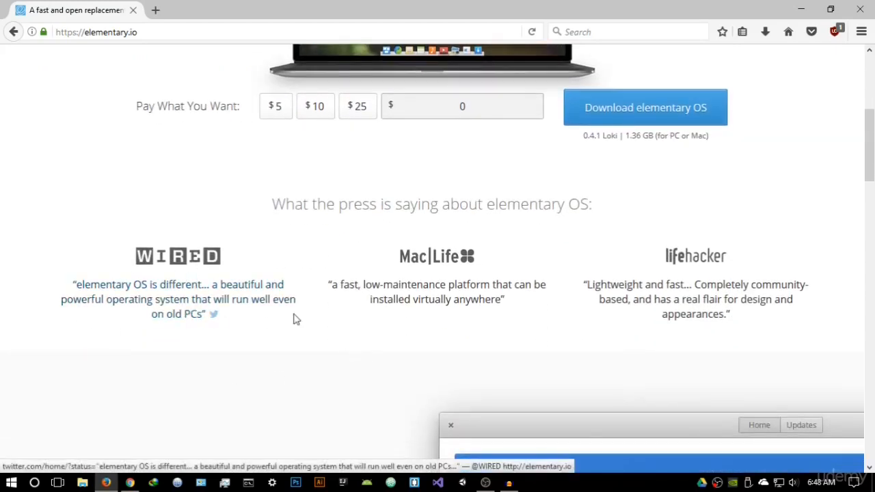
pyautogui.scroll(5, 185, 197)
# Step: Replace the elementary OS tab with a new one, search for "ubuntu" and open the official ubuntu.com website
pyautogui.click(155, 10)
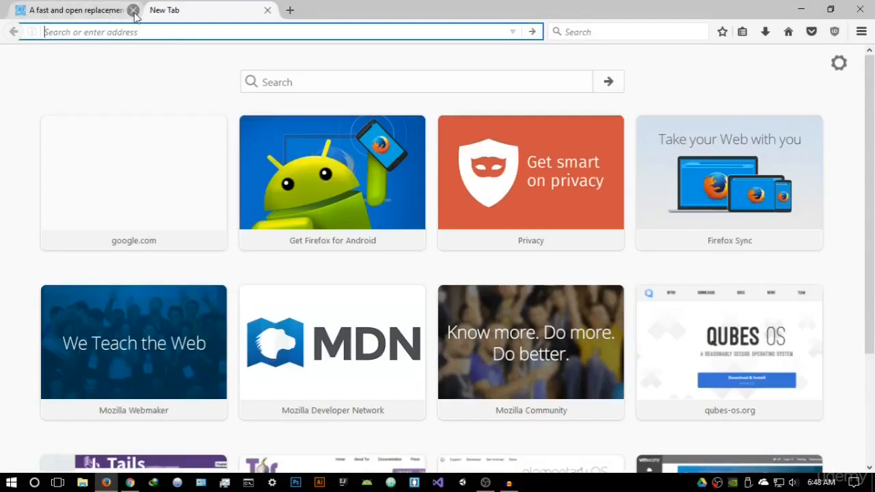
pyautogui.click(133, 10)
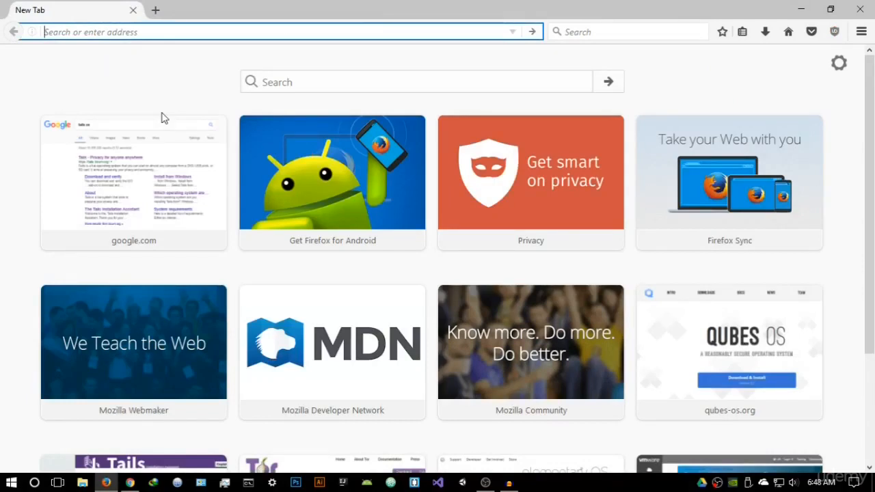
pyautogui.write('ubuntu')
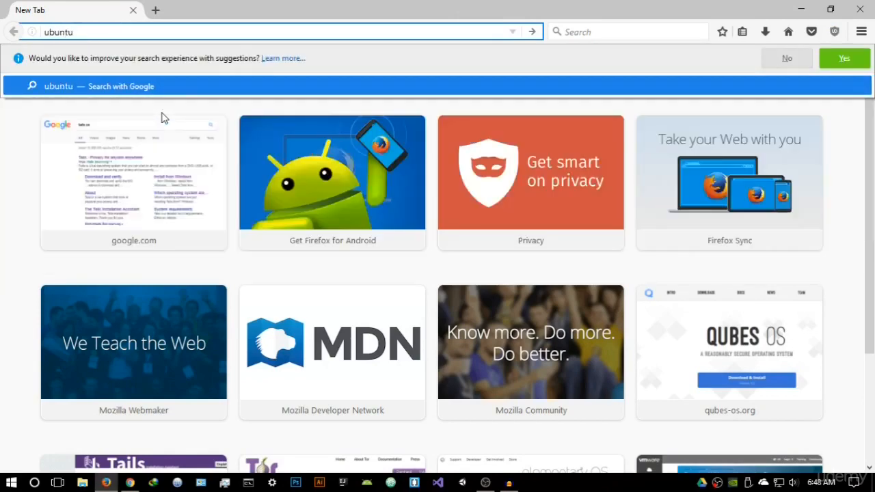
pyautogui.press('Return')
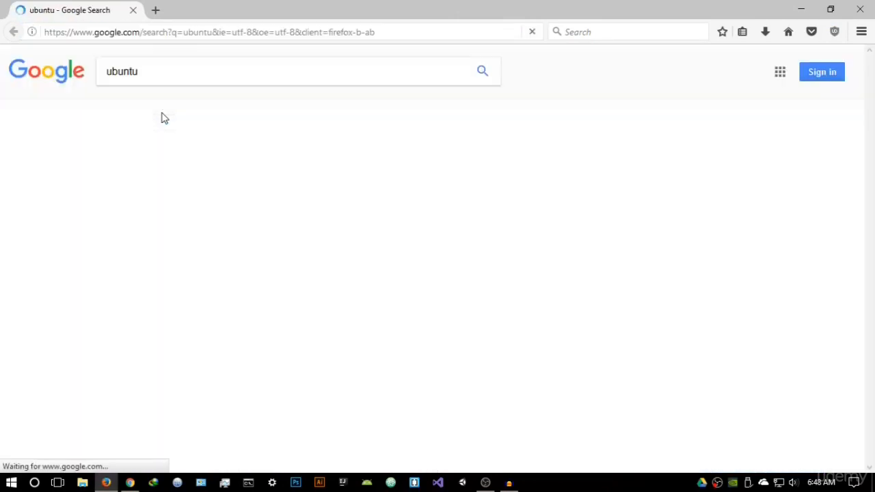
pyautogui.click(193, 164)
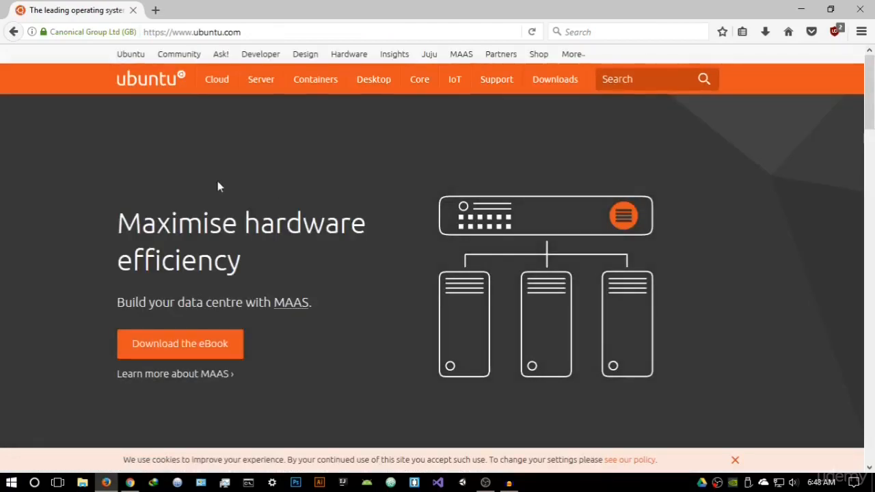
pyautogui.moveTo(371, 91)
# Step: Open distrowatch.com in a new browser tab
pyautogui.click(156, 11)
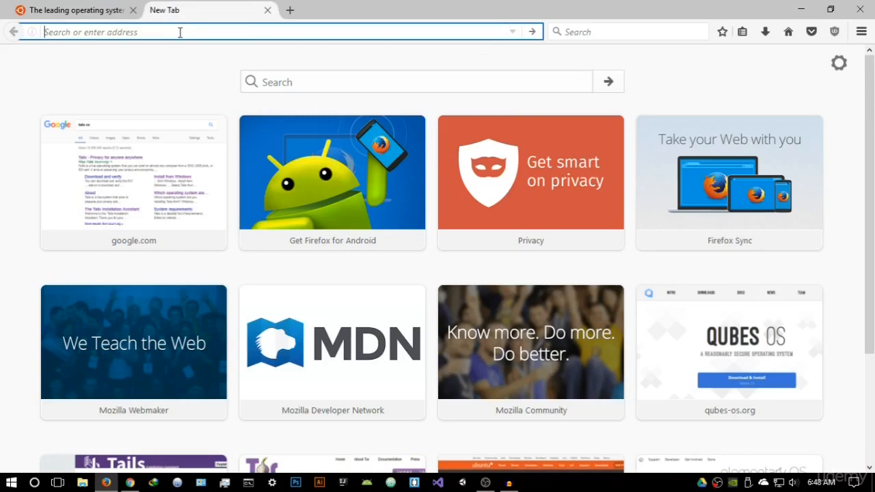
pyautogui.write('dis')
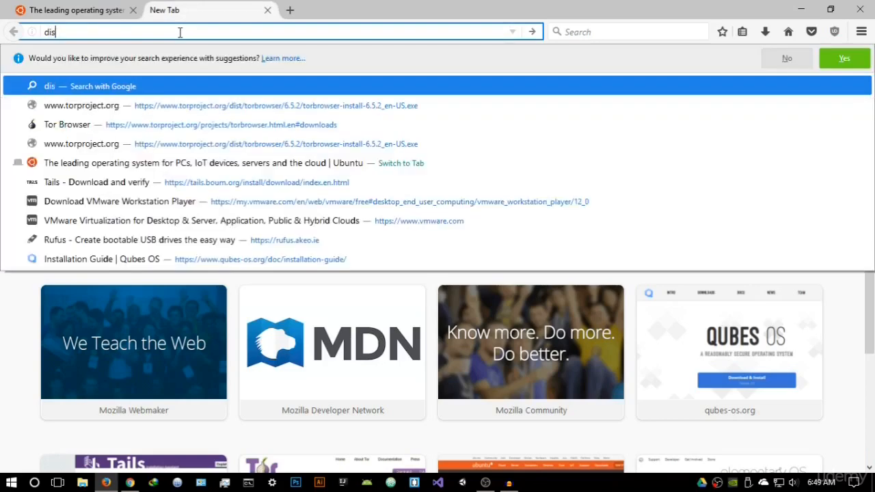
pyautogui.write('tr')
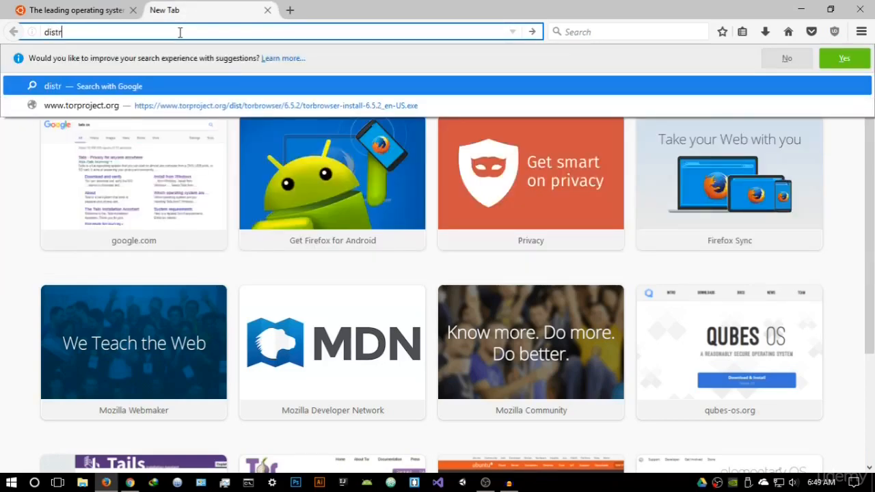
pyautogui.write('owatch.com')
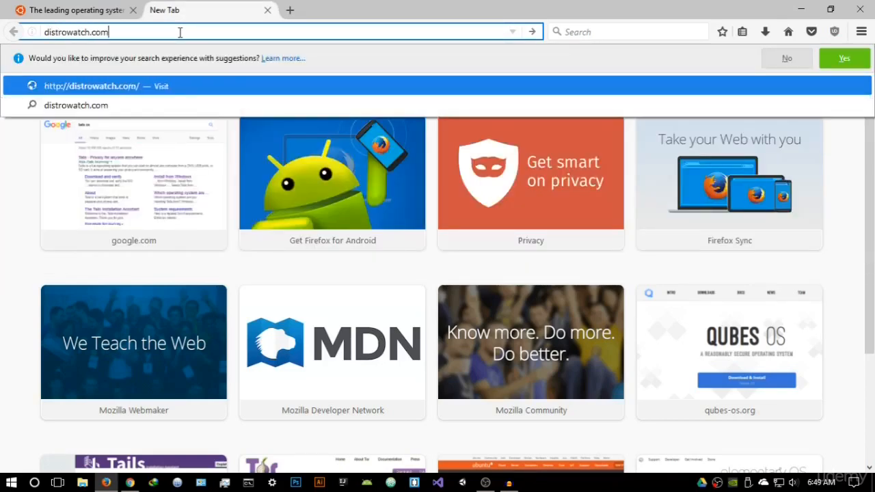
pyautogui.press('Return')
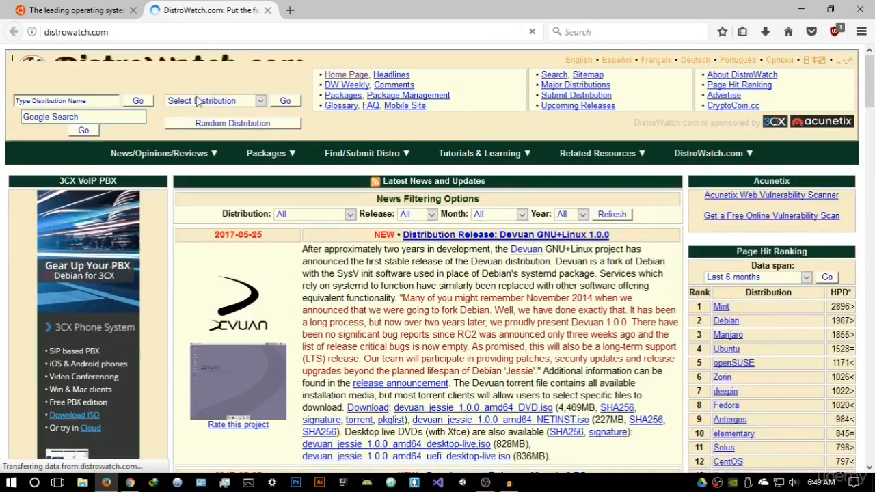
# Step: Examine DistroWatch's list of selectable distributions, its latest release news and the Page Hit Ranking
pyautogui.click(69, 101)
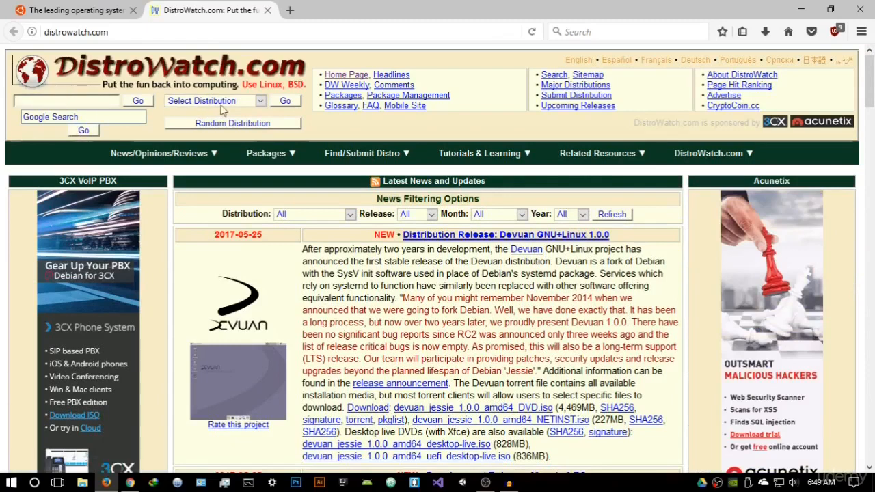
pyautogui.click(259, 102)
pyautogui.moveTo(258, 130)
pyautogui.mouseDown()
pyautogui.moveTo(247, 406)
pyautogui.moveTo(264, 131)
pyautogui.mouseUp()
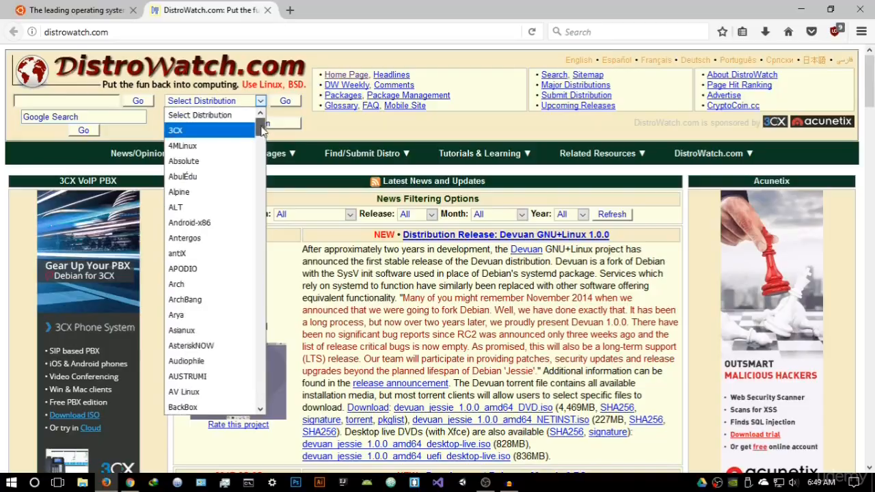
pyautogui.click(317, 127)
pyautogui.scroll(-10, 317, 127)
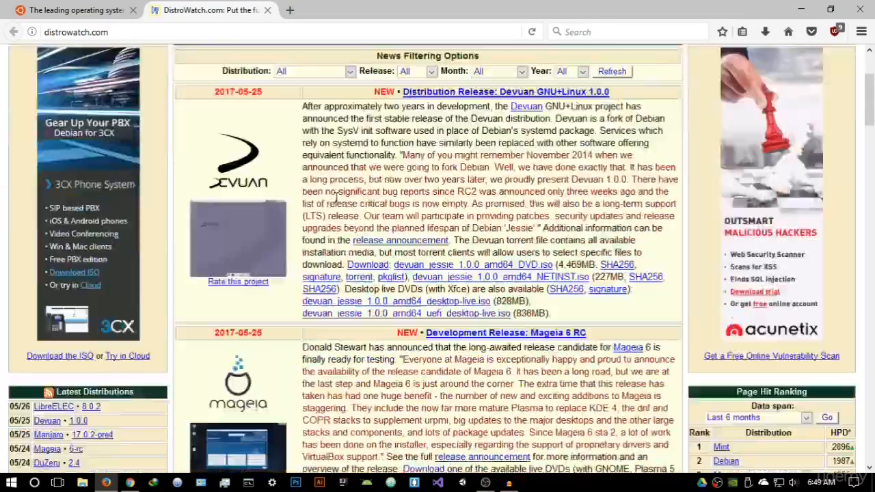
pyautogui.scroll(-6, 218, 152)
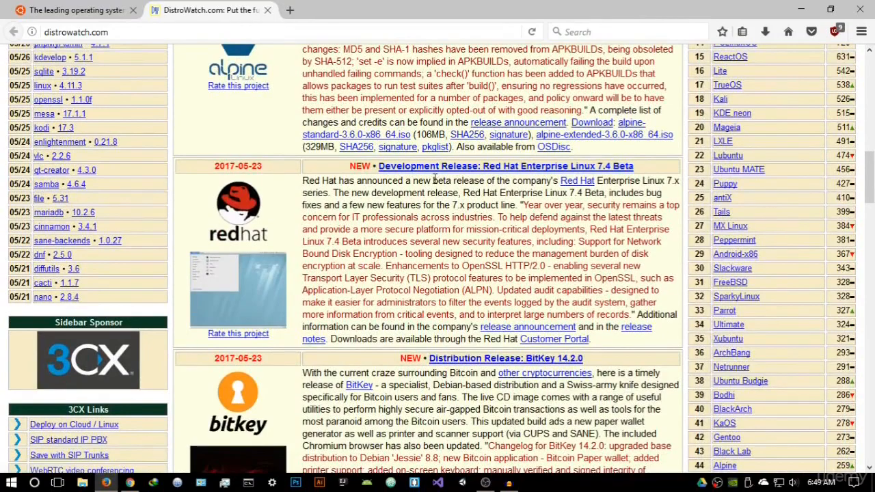
pyautogui.scroll(9, 431, 194)
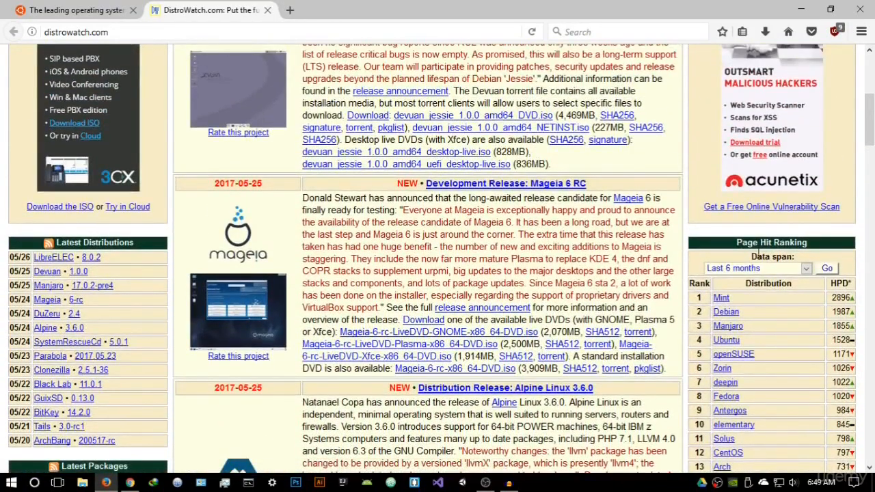
pyautogui.scroll(-2, 788, 277)
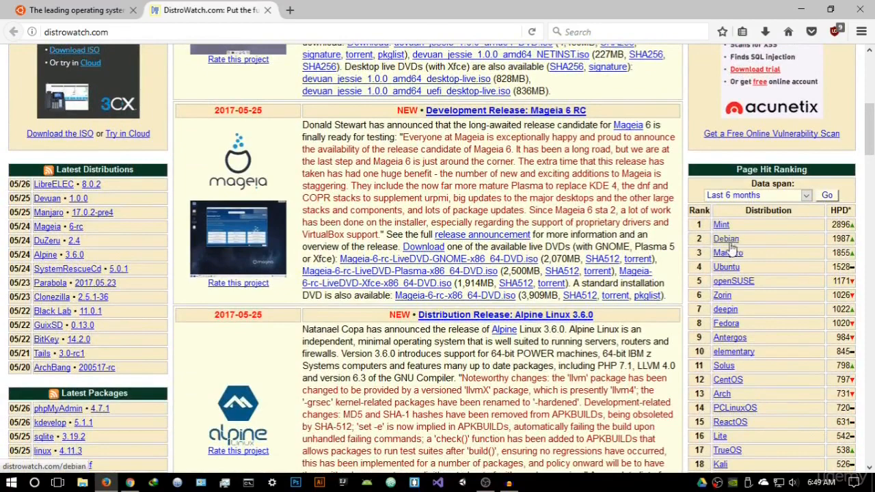
# Step: Open Manjaro from the Page Hit Ranking in a separate tab, review its description and summary, and close that tab
pyautogui.rightClick(729, 259)
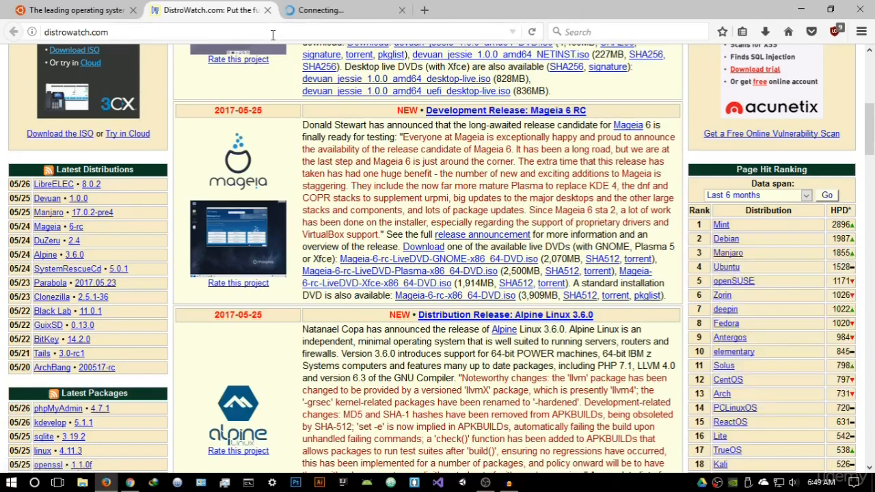
pyautogui.click(332, 9)
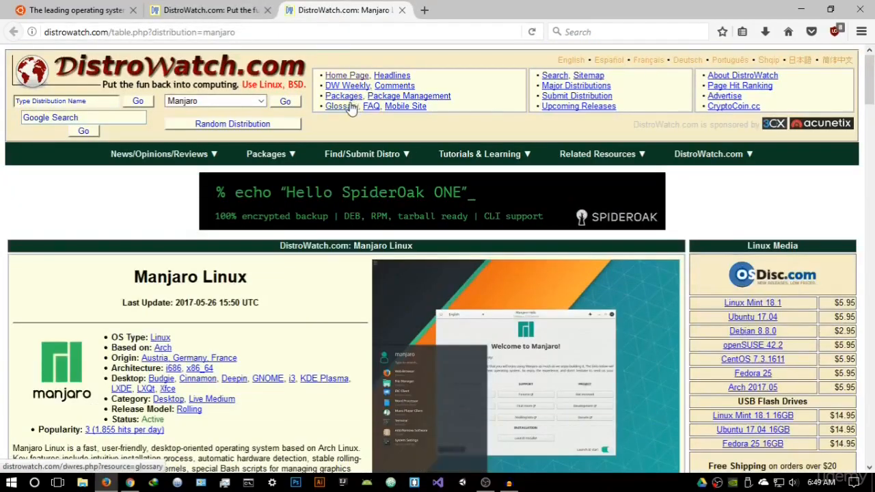
pyautogui.scroll(-3, 353, 170)
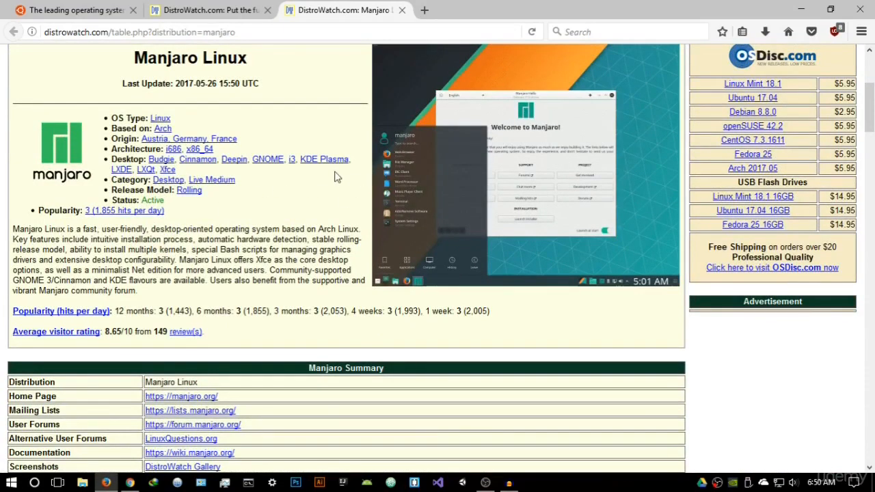
pyautogui.scroll(2, 251, 128)
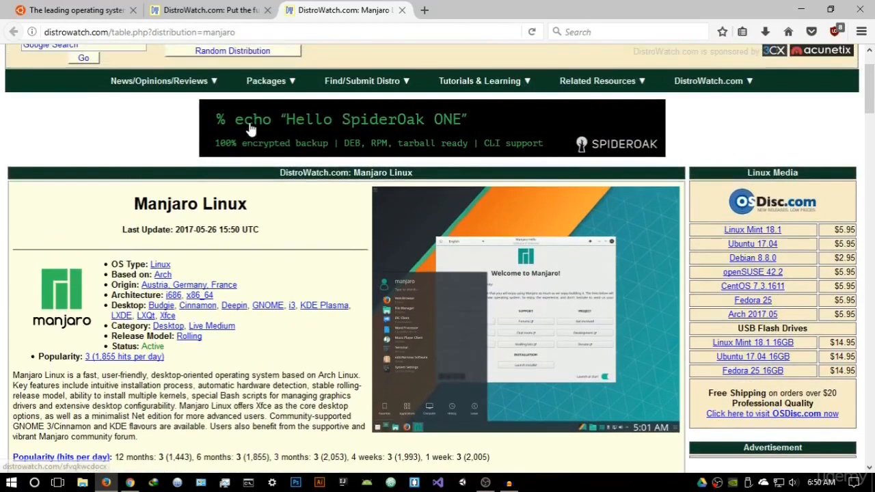
pyautogui.click(402, 11)
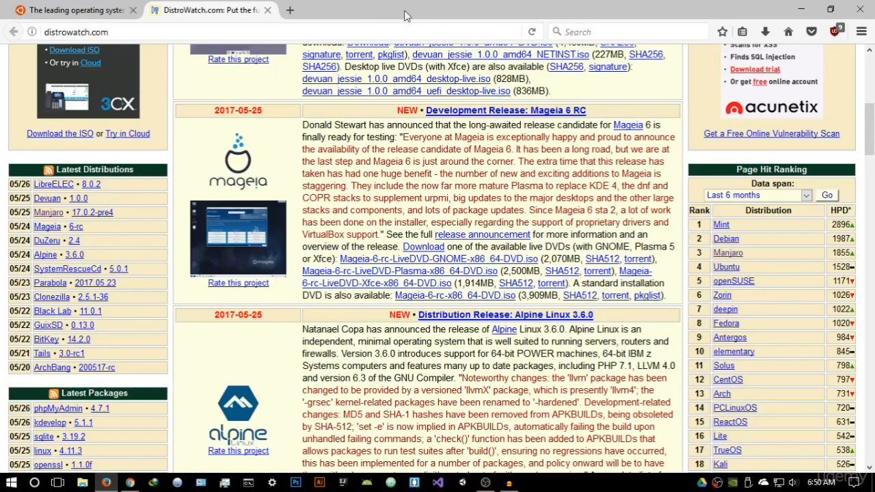
# Step: Open an extra blank tab, return to the Ubuntu website and go to its Desktop overview page
pyautogui.click(290, 11)
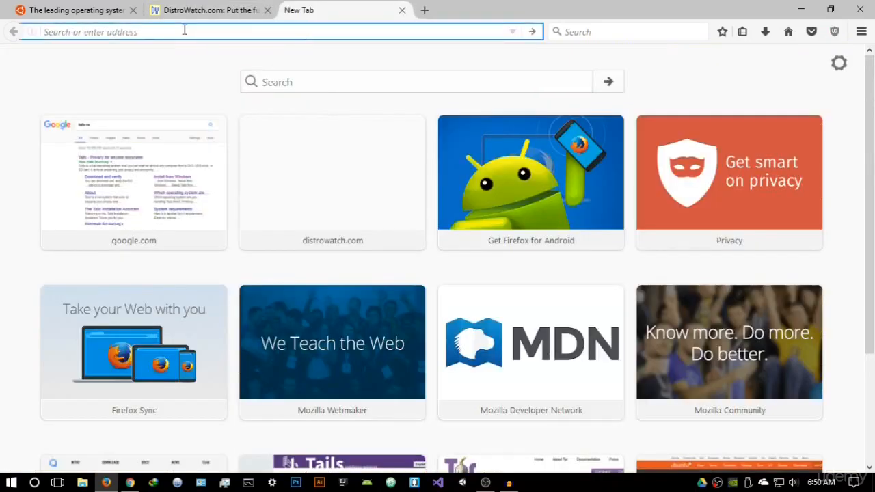
pyautogui.click(79, 10)
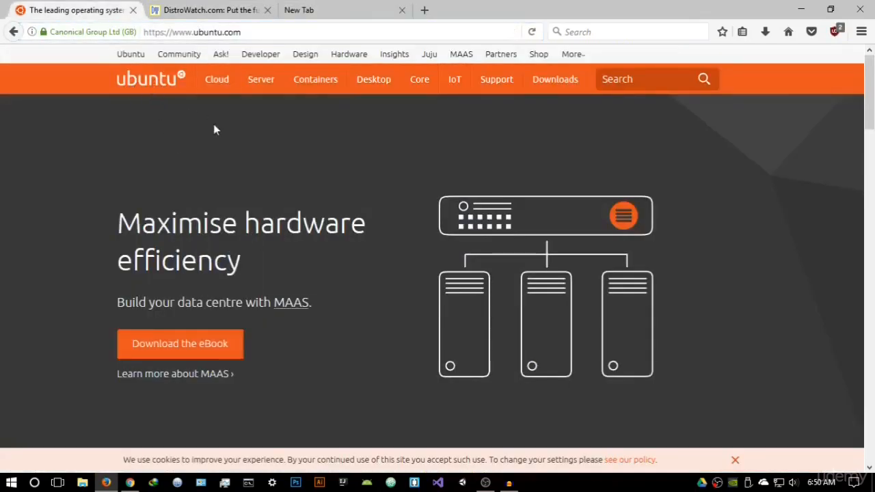
pyautogui.moveTo(261, 79)
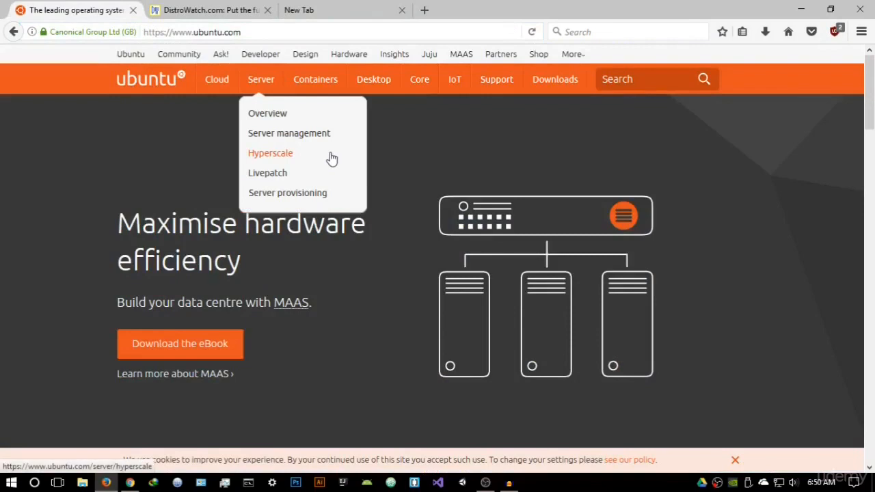
pyautogui.moveTo(363, 79)
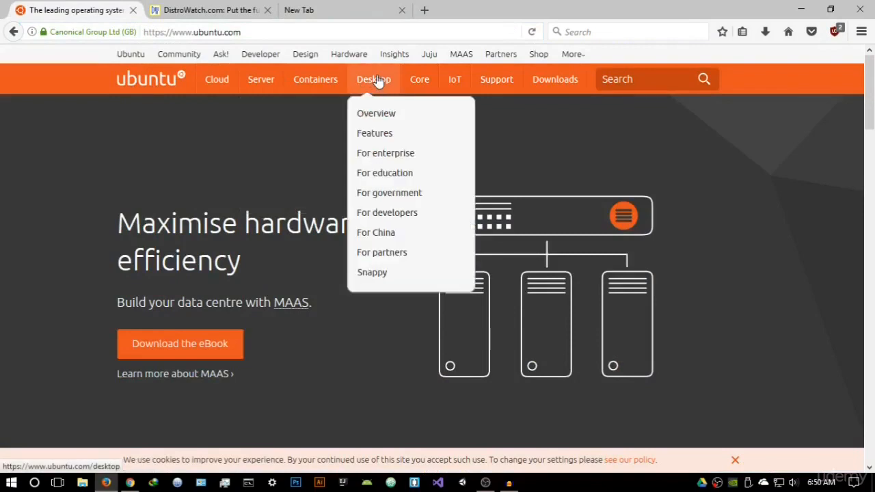
pyautogui.click(377, 80)
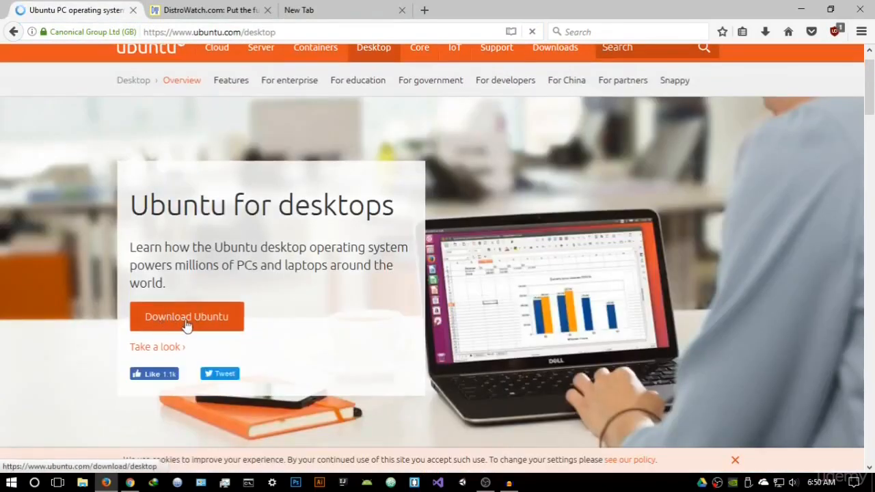
# Step: Open the Ubuntu Desktop download page, dismiss the cookie notice and compare the Ubuntu 16.04.2 LTS and 17.04 offerings
pyautogui.click(188, 323)
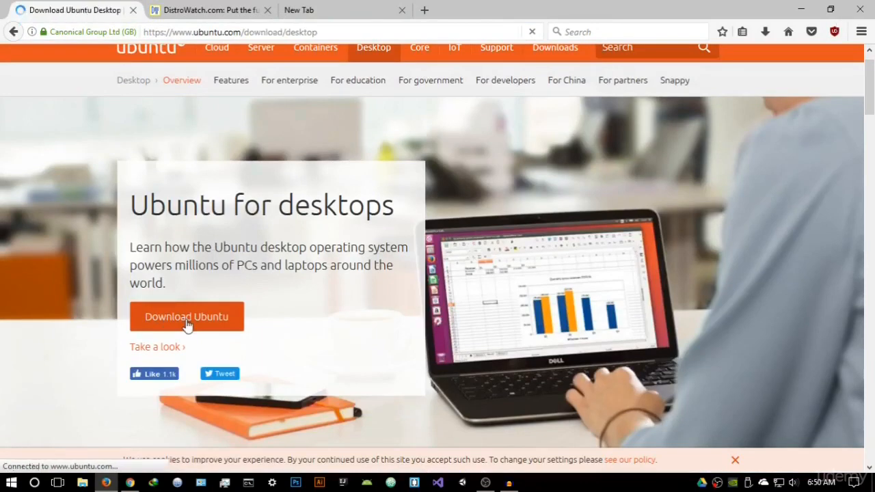
pyautogui.scroll(-3, 239, 283)
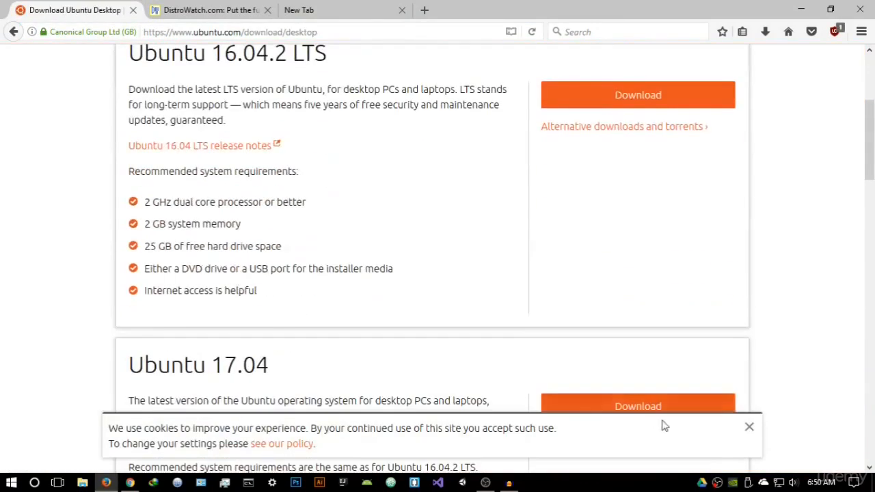
pyautogui.click(749, 426)
pyautogui.scroll(-2, 205, 273)
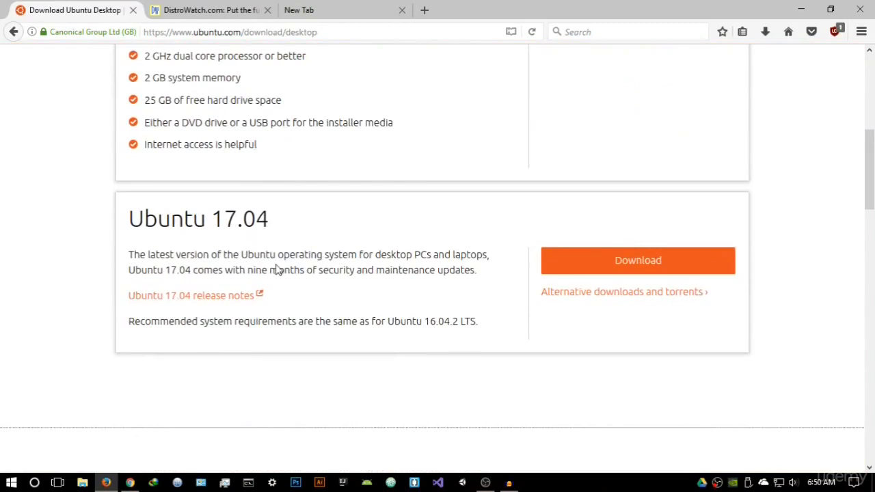
pyautogui.scroll(5, 275, 269)
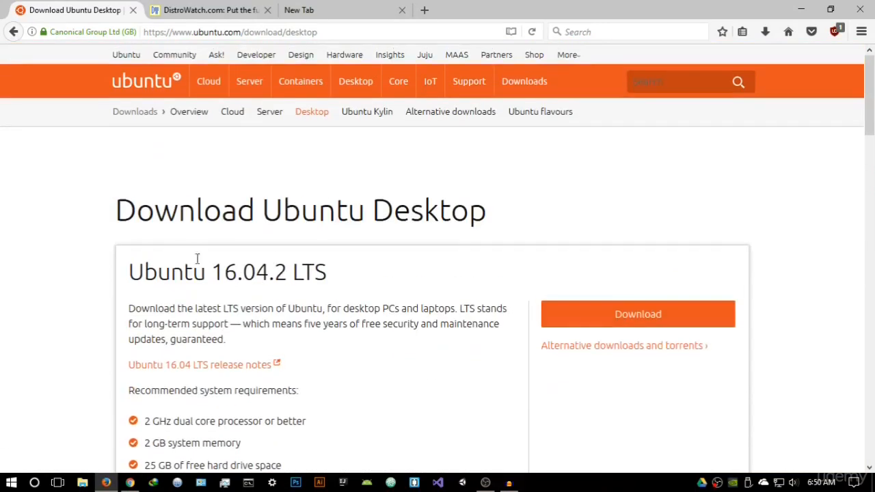
pyautogui.scroll(-2, 205, 246)
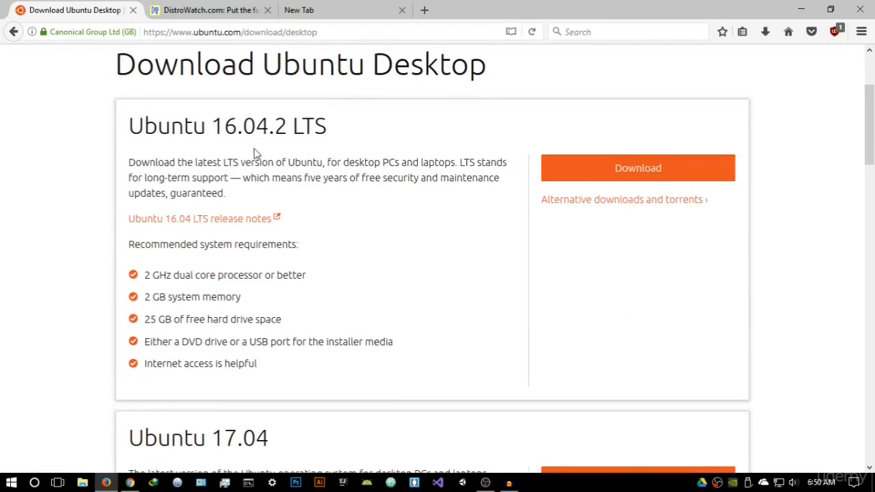
pyautogui.scroll(-3, 354, 210)
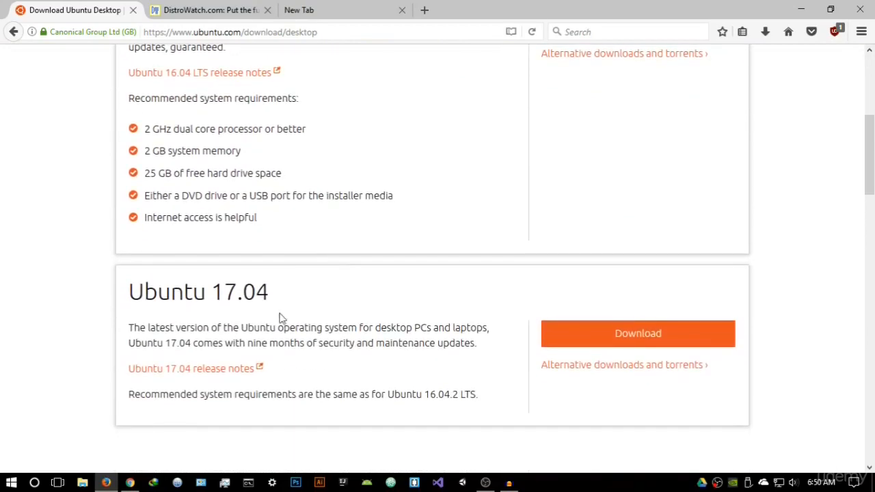
# Step: Choose the Ubuntu 17.04 desktop download and set all five contribution amounts to $0
pyautogui.click(613, 333)
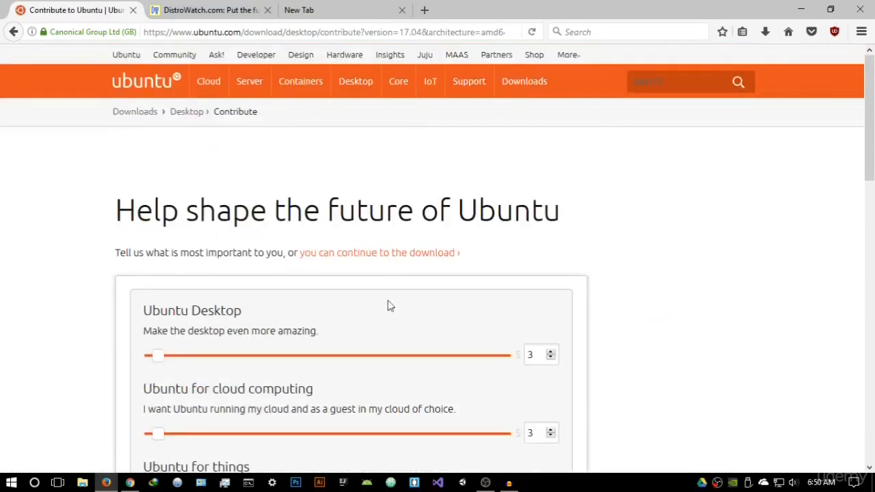
pyautogui.scroll(-2, 348, 263)
pyautogui.moveTo(158, 216); pyautogui.dragTo(140, 219)
pyautogui.moveTo(157, 291); pyautogui.dragTo(129, 288)
pyautogui.moveTo(160, 373); pyautogui.dragTo(140, 356)
pyautogui.scroll(-3, 141, 355)
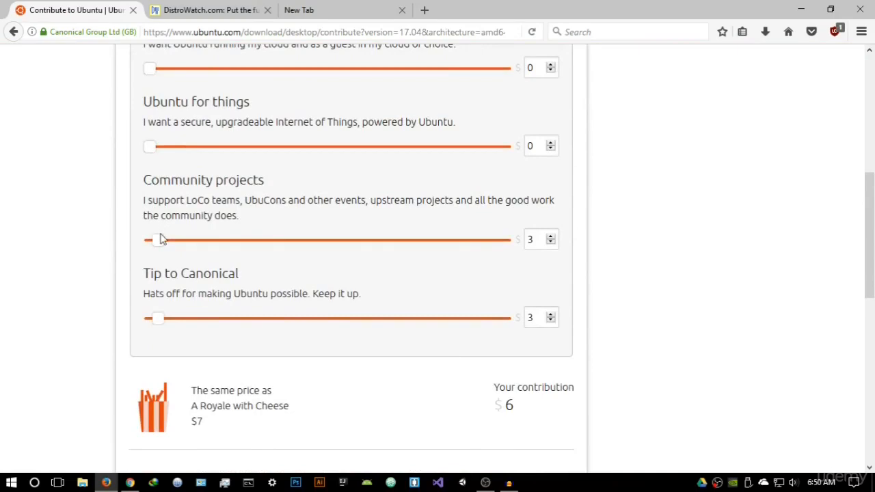
pyautogui.moveTo(159, 238); pyautogui.dragTo(133, 236)
pyautogui.moveTo(156, 327); pyautogui.dragTo(97, 325)
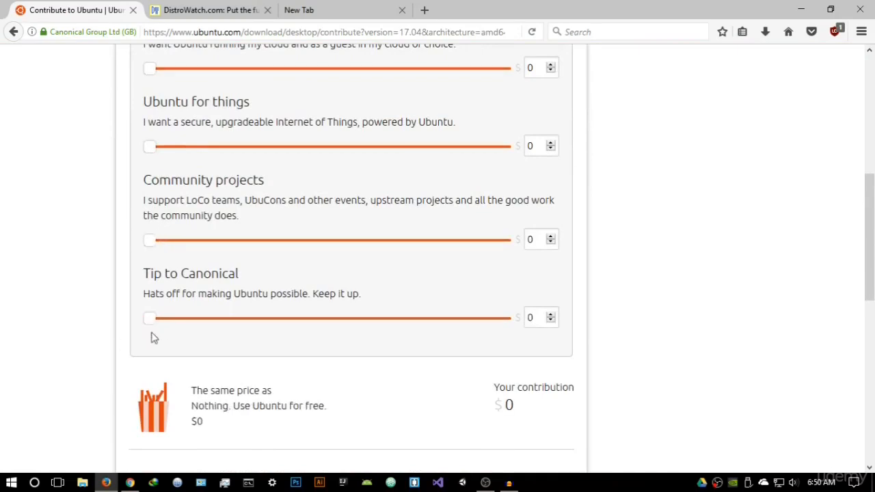
pyautogui.scroll(-3, 314, 277)
pyautogui.scroll(8, 316, 277)
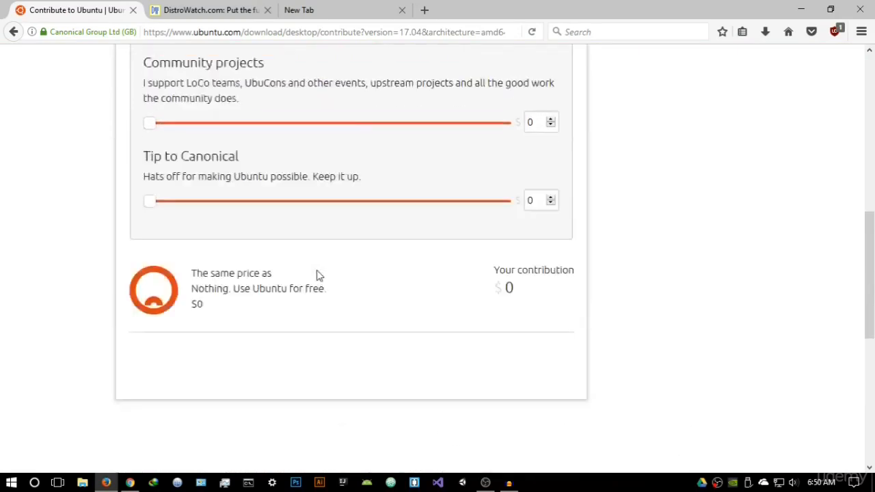
# Step: Continue to the Ubuntu 17.04 download, request it through the manual link and decline help with fixing the Firefox integration
pyautogui.click(348, 256)
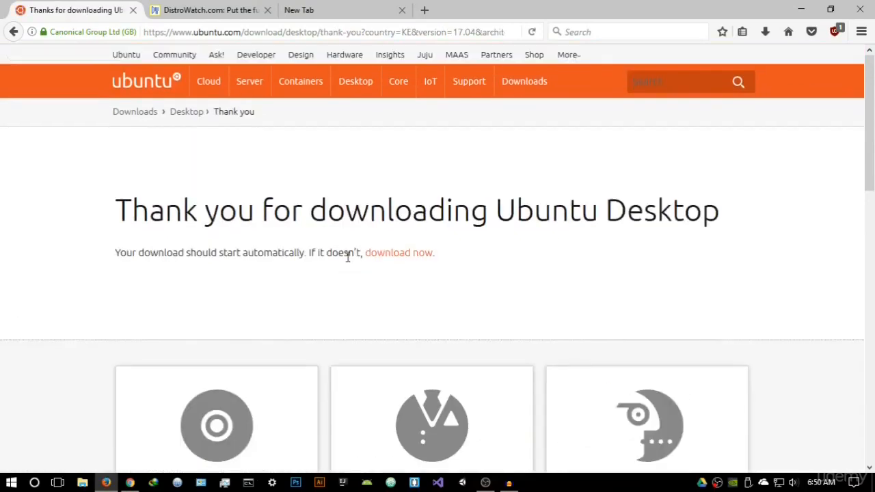
pyautogui.scroll(-5, 347, 261)
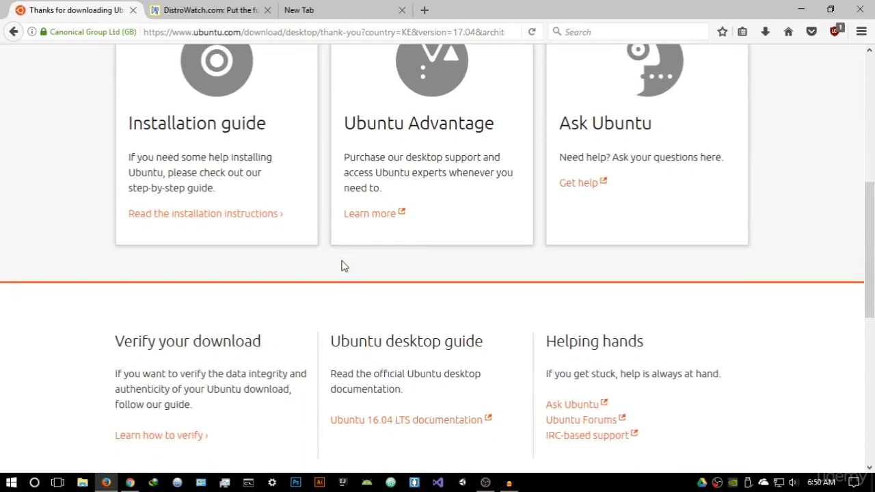
pyautogui.scroll(5, 344, 266)
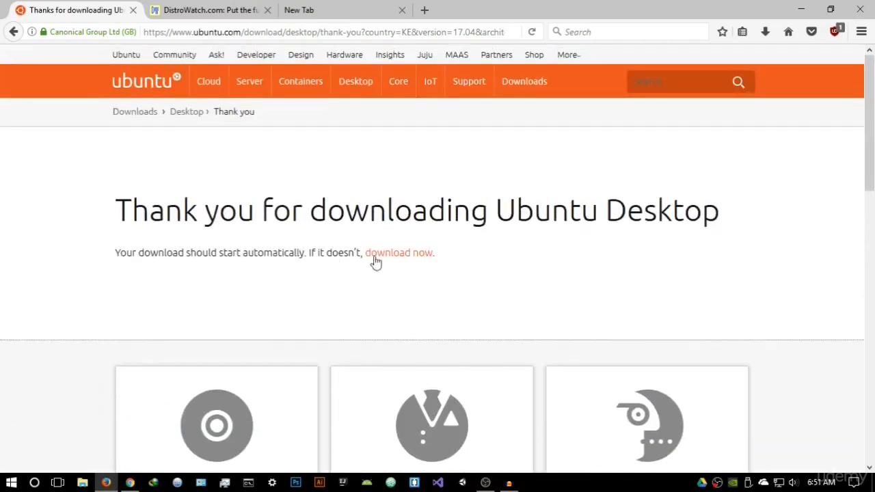
pyautogui.click(399, 253)
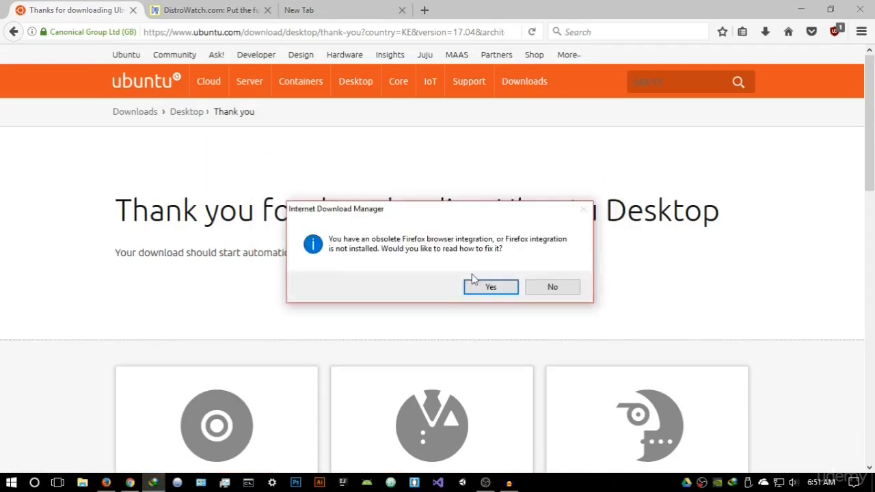
pyautogui.click(553, 287)
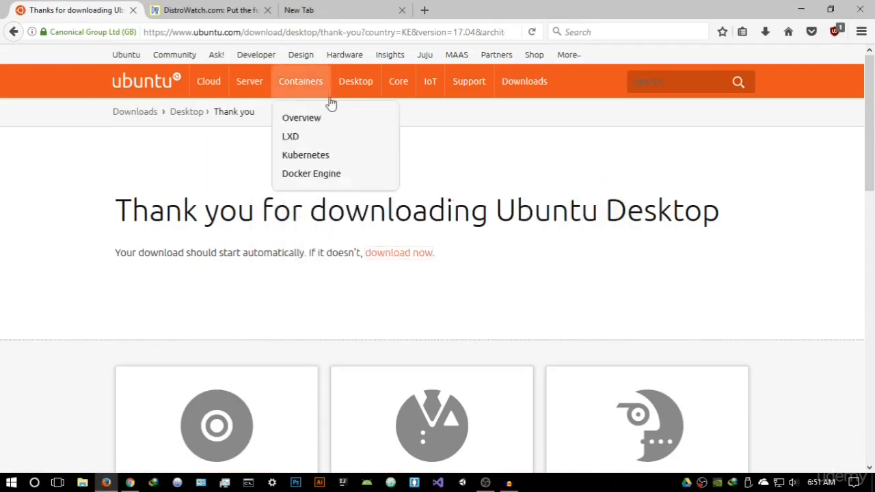
# Step: Return to the Ubuntu Desktop download page through the Desktop section and choose the Ubuntu 16.04.2 LTS download
pyautogui.moveTo(356, 90)
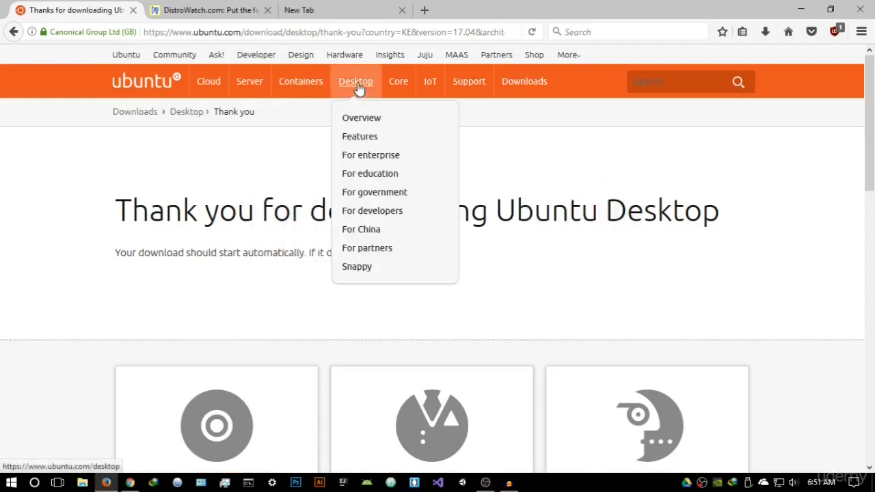
pyautogui.click(356, 89)
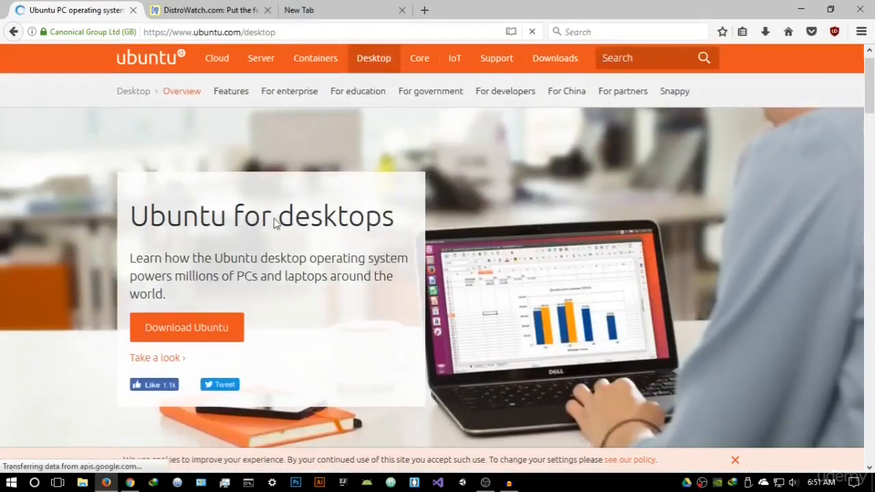
pyautogui.scroll(-2, 275, 224)
pyautogui.click(208, 210)
pyautogui.scroll(-1, 231, 217)
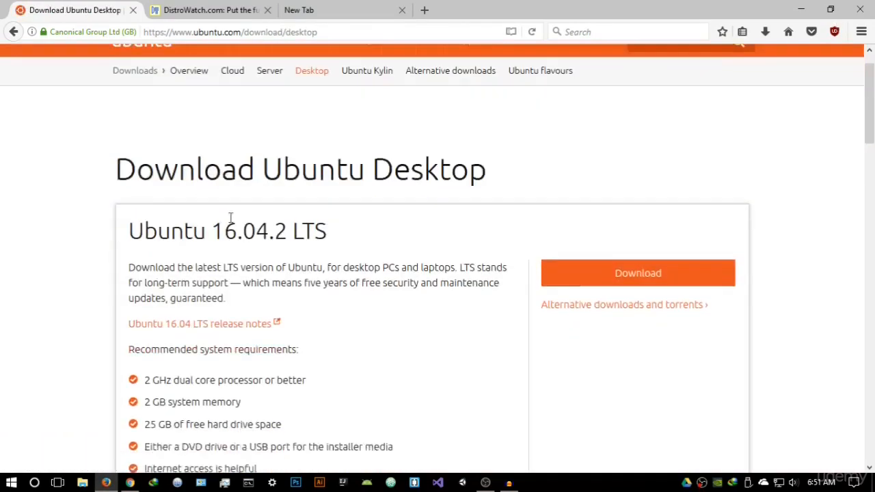
pyautogui.scroll(-3, 230, 217)
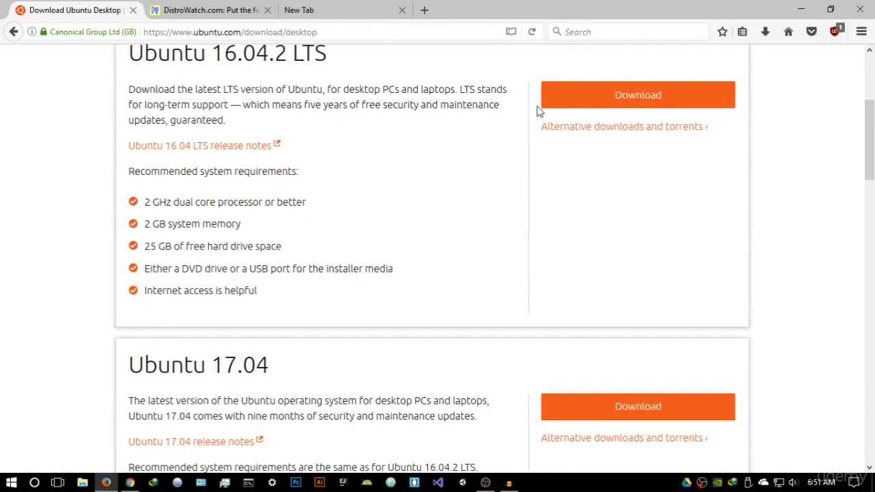
pyautogui.click(600, 102)
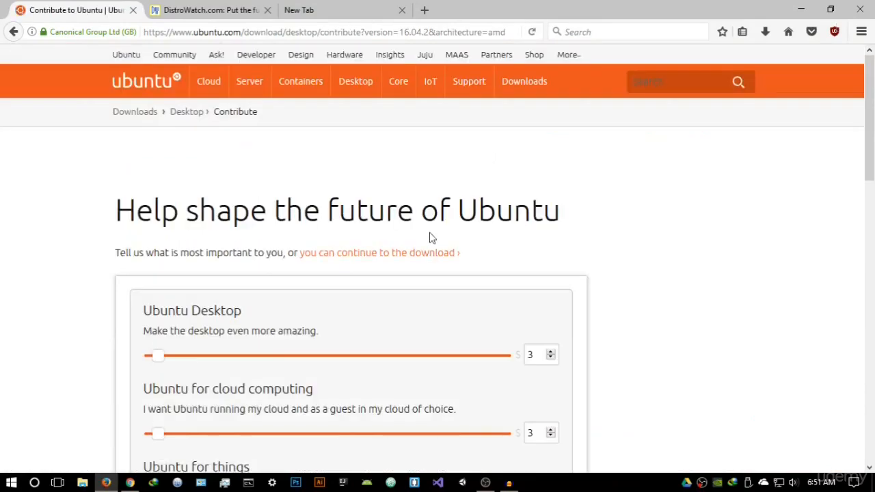
# Step: Set all five contribution amounts for the Ubuntu 16.04.2 LTS download to $0
pyautogui.scroll(-4, 122, 166)
pyautogui.moveTo(158, 136); pyautogui.dragTo(149, 136)
pyautogui.moveTo(158, 214); pyautogui.dragTo(149, 214)
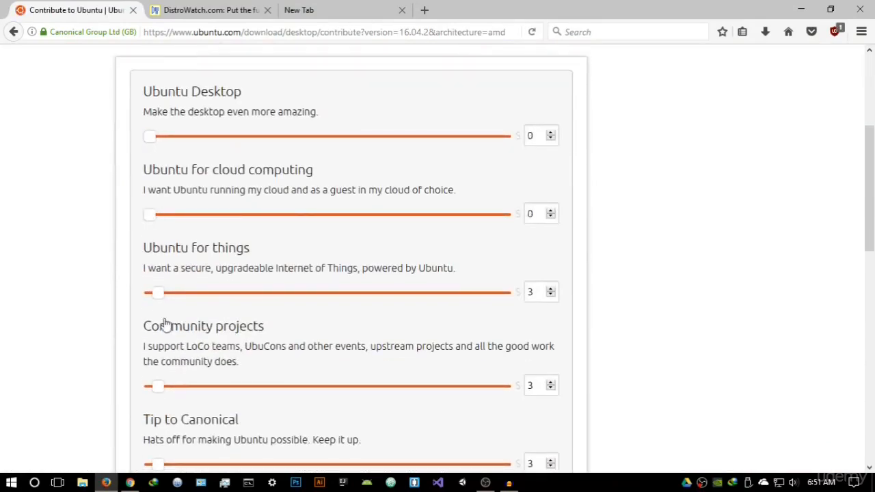
pyautogui.moveTo(157, 293); pyautogui.dragTo(125, 297)
pyautogui.moveTo(158, 387); pyautogui.dragTo(140, 389)
pyautogui.scroll(-2, 156, 413)
pyautogui.scroll(-2, 156, 414)
pyautogui.moveTo(158, 319); pyautogui.dragTo(145, 319)
pyautogui.scroll(7, 482, 234)
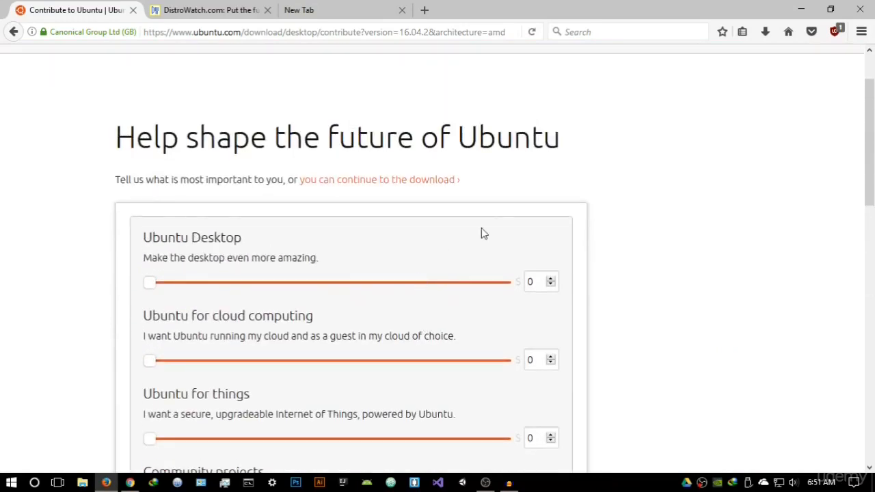
# Step: Request the Ubuntu 16.04.2 desktop ISO through the manual link, then cancel the download and decline the integration help
pyautogui.click(412, 182)
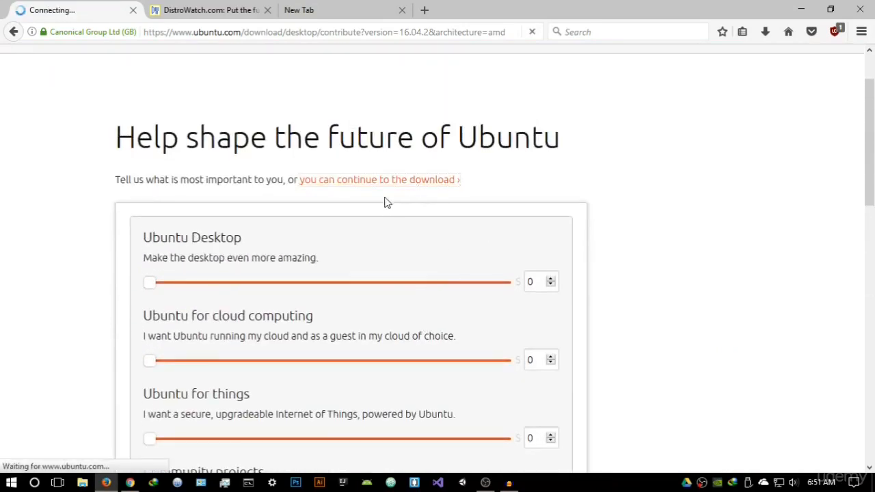
pyautogui.scroll(-5, 383, 198)
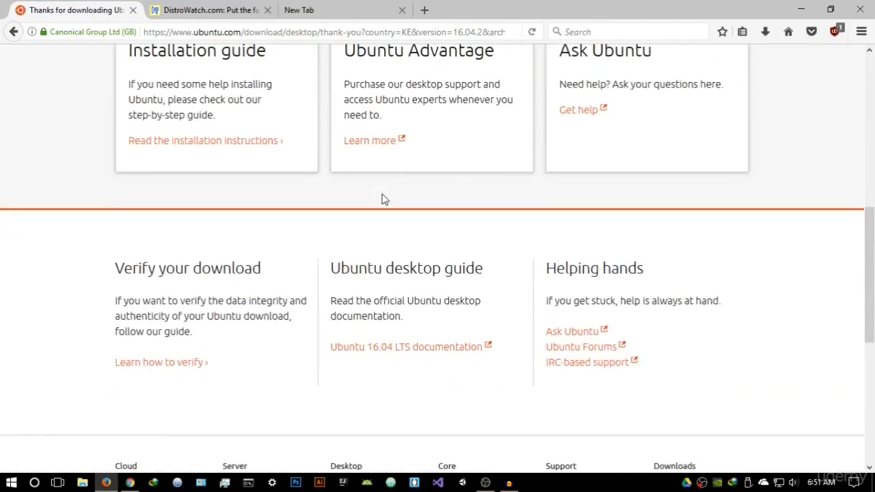
pyautogui.scroll(5, 382, 198)
pyautogui.click(406, 111)
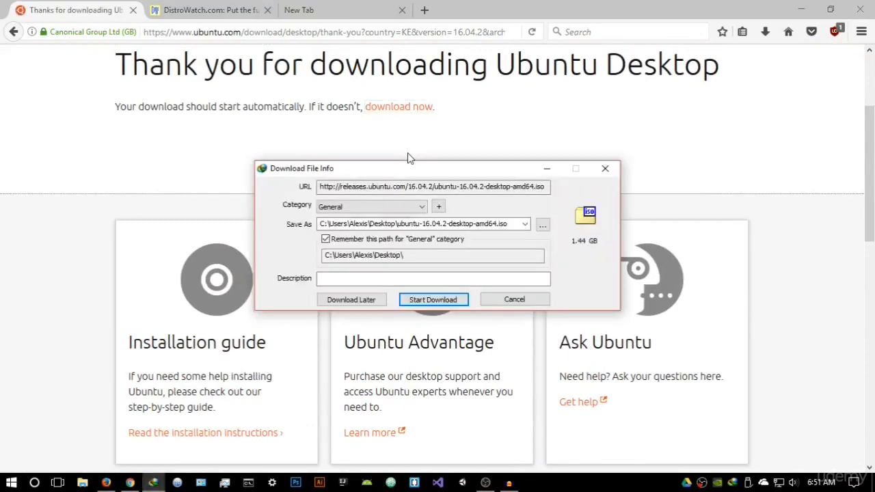
pyautogui.click(605, 168)
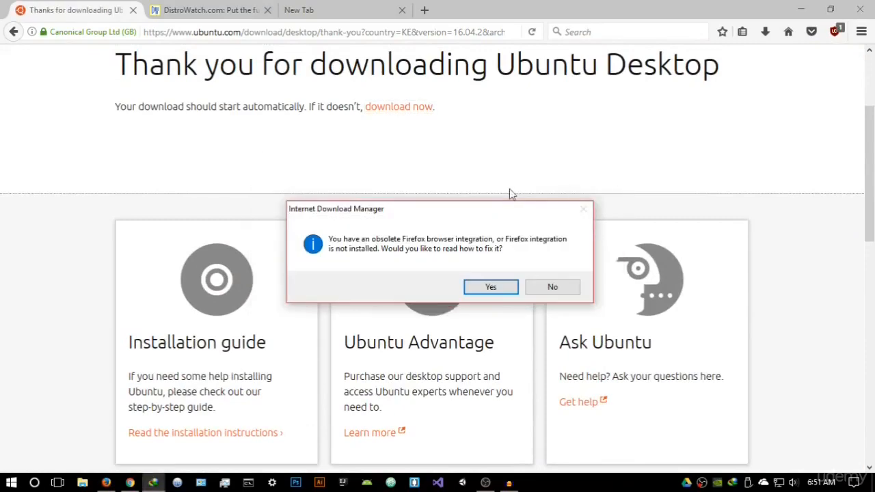
pyautogui.scroll(3, 535, 194)
pyautogui.click(552, 287)
# Step: Open the Ubuntu Desktop download page from the general downloads overview and look through it
pyautogui.click(532, 71)
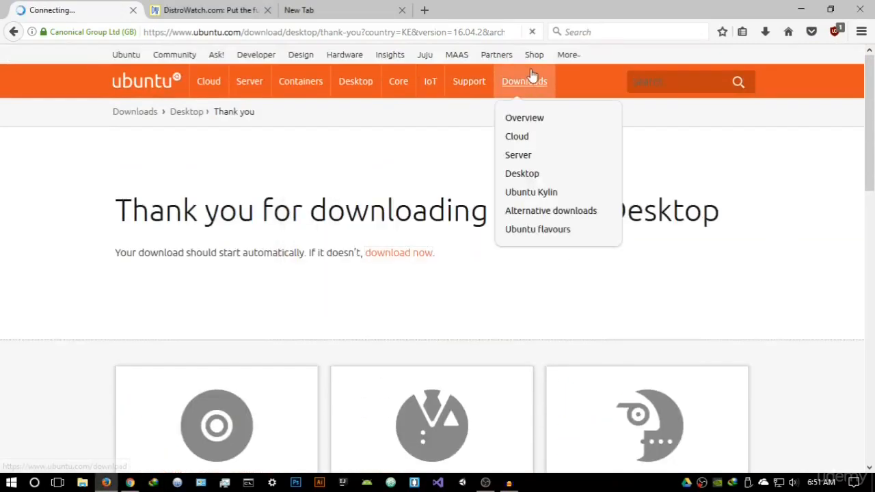
pyautogui.scroll(-2, 414, 198)
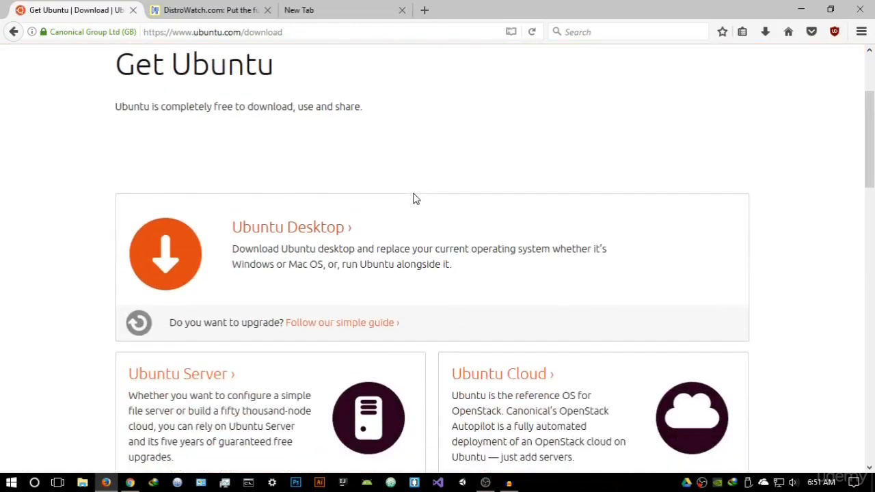
pyautogui.click(347, 237)
pyautogui.scroll(-8, 345, 237)
pyautogui.scroll(-3, 347, 238)
pyautogui.scroll(11, 540, 221)
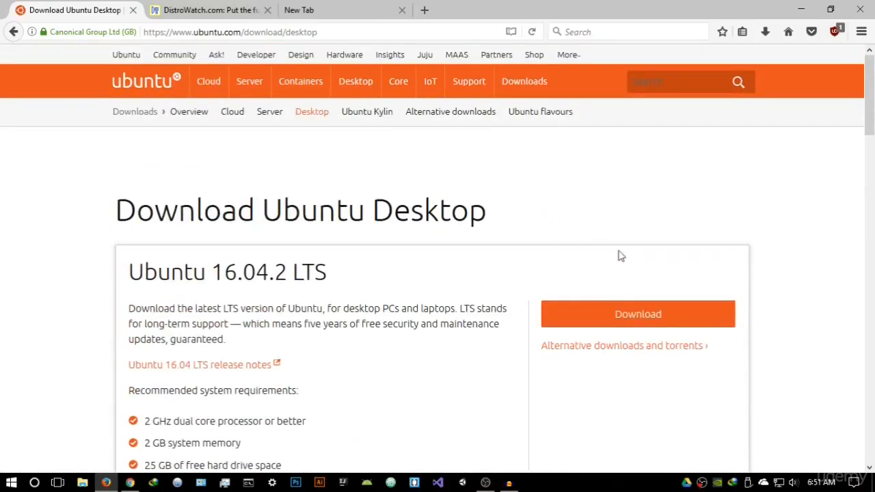
# Step: Open the alternative downloads page and examine its network installers, BitTorrent links and other images
pyautogui.click(618, 348)
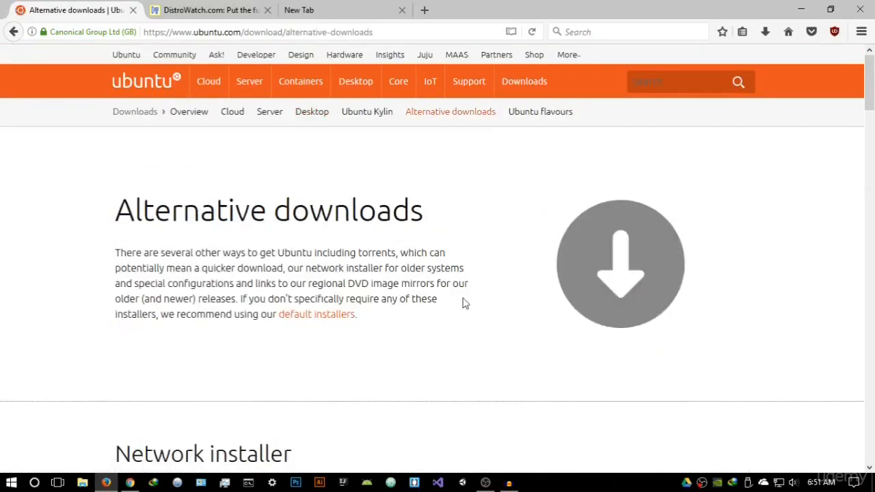
pyautogui.scroll(-5, 354, 258)
pyautogui.scroll(-4, 324, 260)
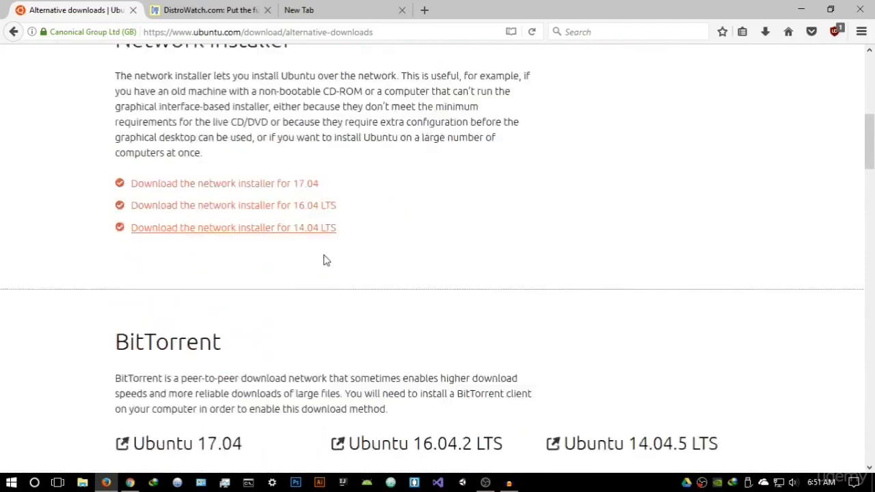
pyautogui.scroll(-4, 322, 253)
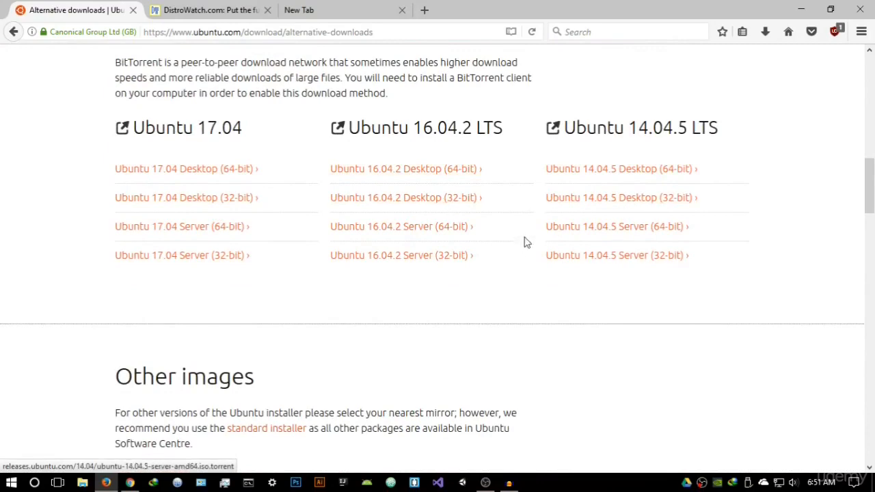
pyautogui.scroll(-3, 132, 283)
pyautogui.scroll(2, 370, 230)
pyautogui.scroll(1, 369, 230)
pyautogui.scroll(10, 410, 208)
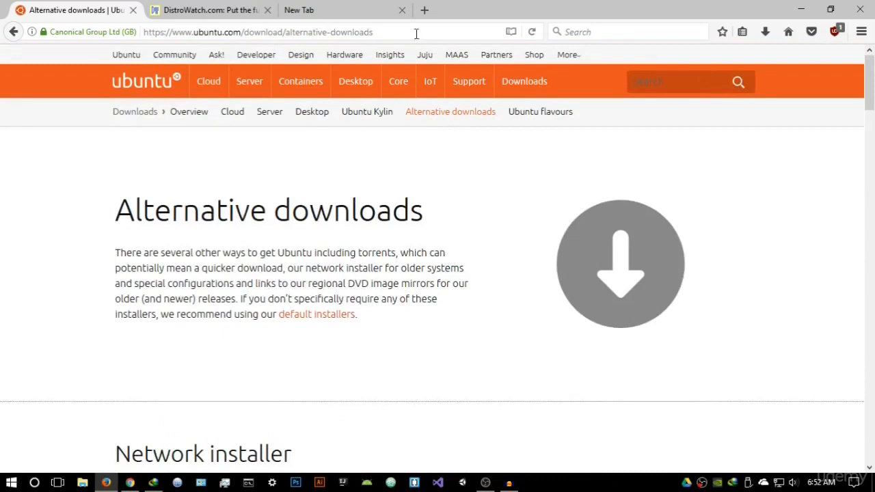
# Step: Search the web for "universal usb installer" and open the Pen Drive Linux page about it
pyautogui.click(318, 10)
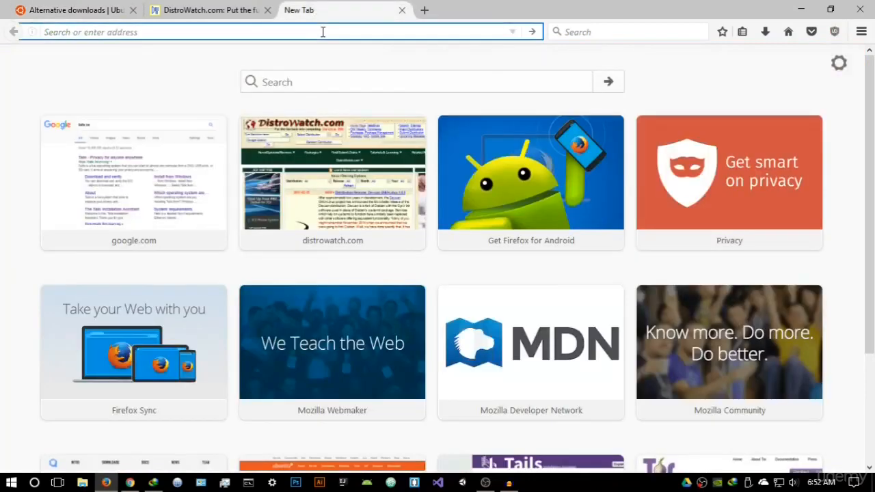
pyautogui.write('universal')
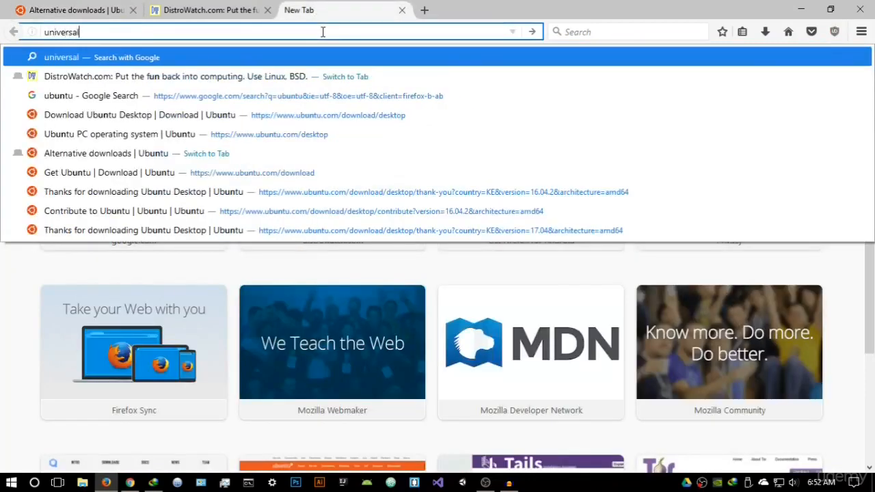
pyautogui.write(' usb installer')
pyautogui.press('Return')
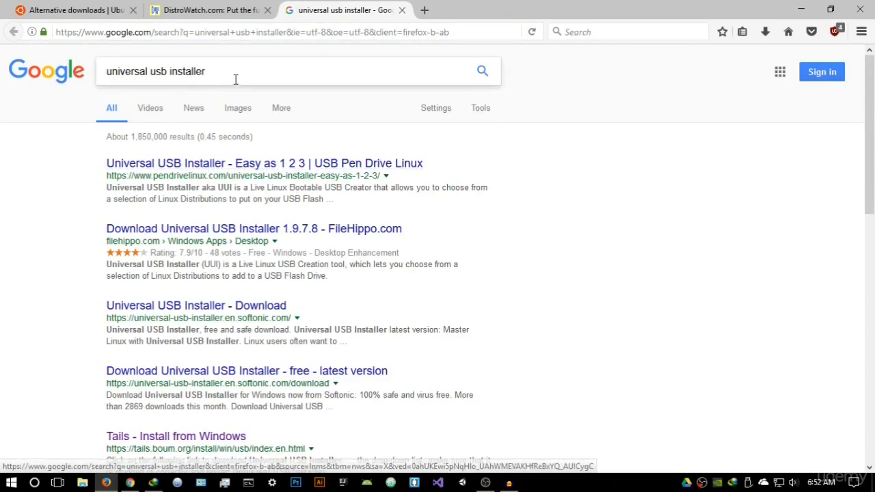
pyautogui.click(234, 166)
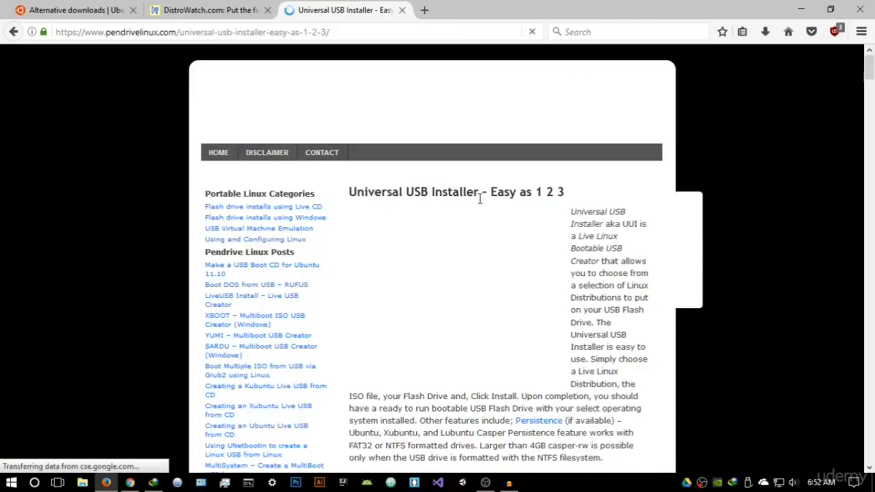
# Step: Download Universal-USB-Installer-1.9.7.8.exe from the Pen Drive Linux page and save the file
pyautogui.scroll(-6, 523, 220)
pyautogui.scroll(-6, 520, 224)
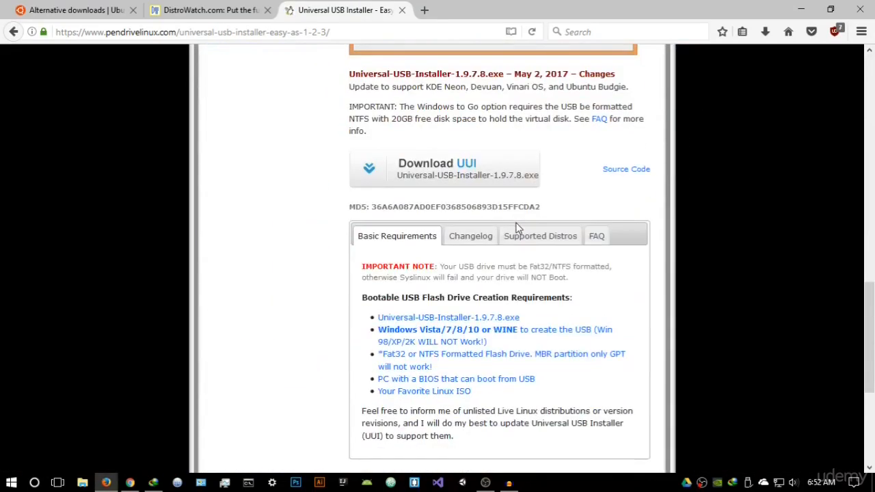
pyautogui.click(482, 171)
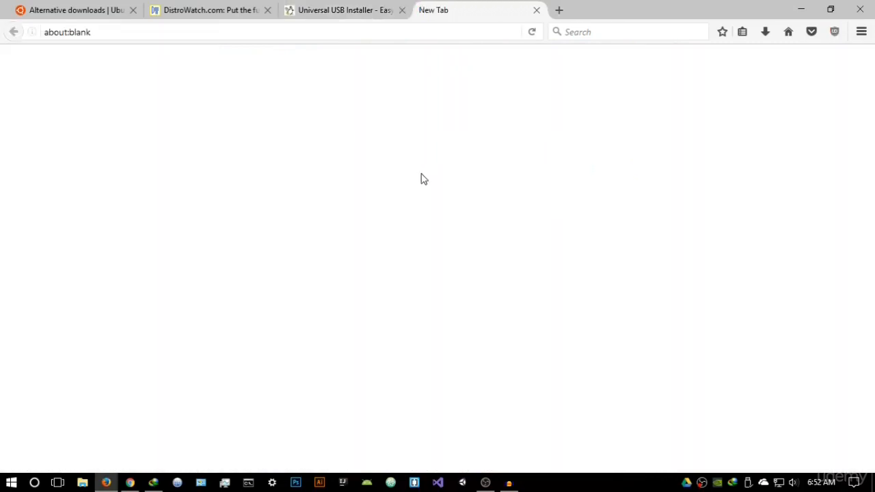
pyautogui.click(487, 232)
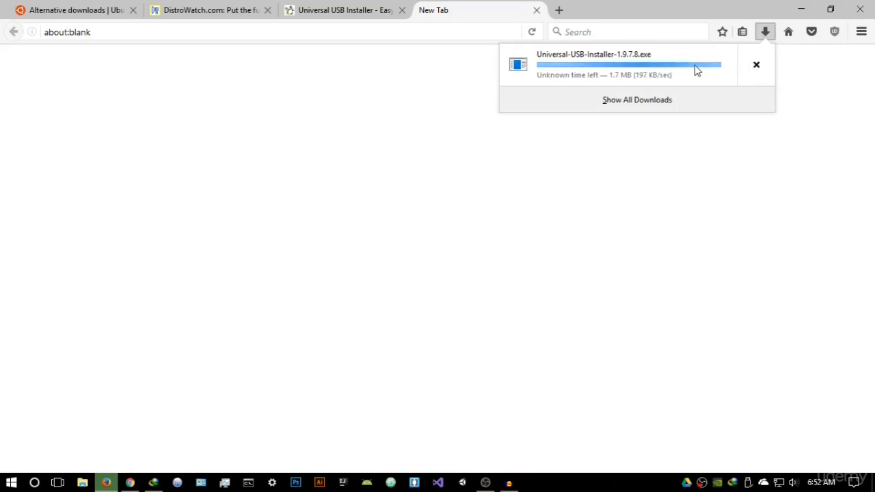
# Step: Run the downloaded Universal USB Installer, minimise the browser behind it, and accept the license agreement
pyautogui.click(760, 39)
pyautogui.click(758, 38)
pyautogui.click(697, 70)
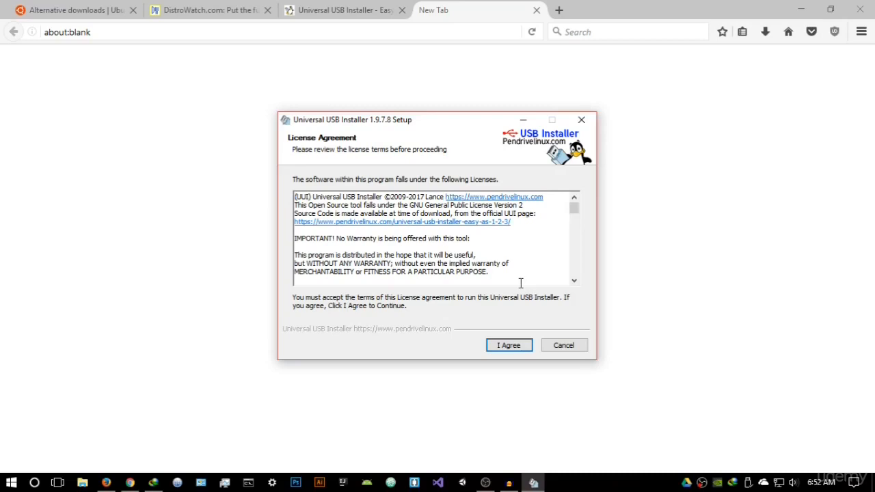
pyautogui.click(803, 9)
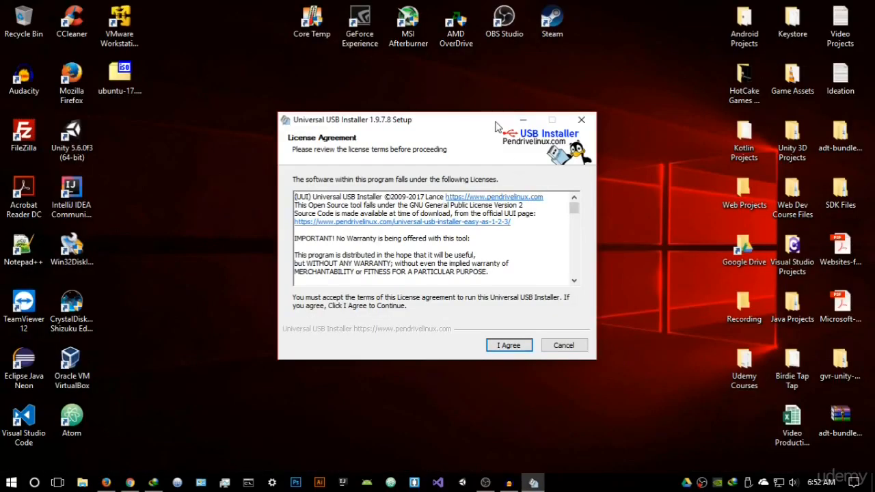
pyautogui.moveTo(497, 127); pyautogui.dragTo(523, 112)
pyautogui.click(130, 91)
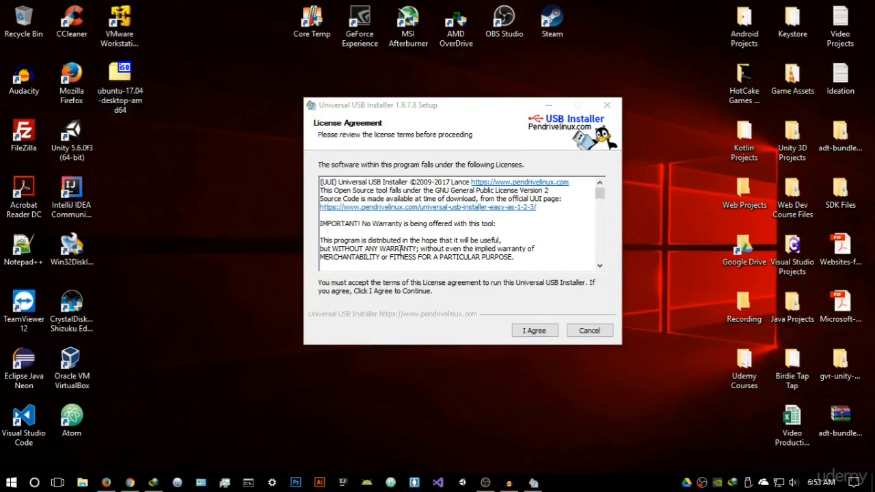
pyautogui.click(519, 331)
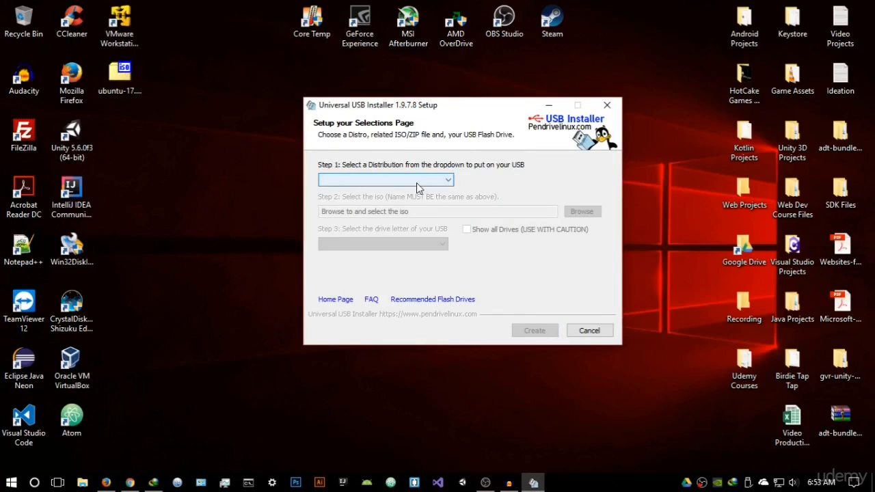
# Step: Look through the supported distributions in Universal USB Installer and select Ubuntu for step 1
pyautogui.click(416, 183)
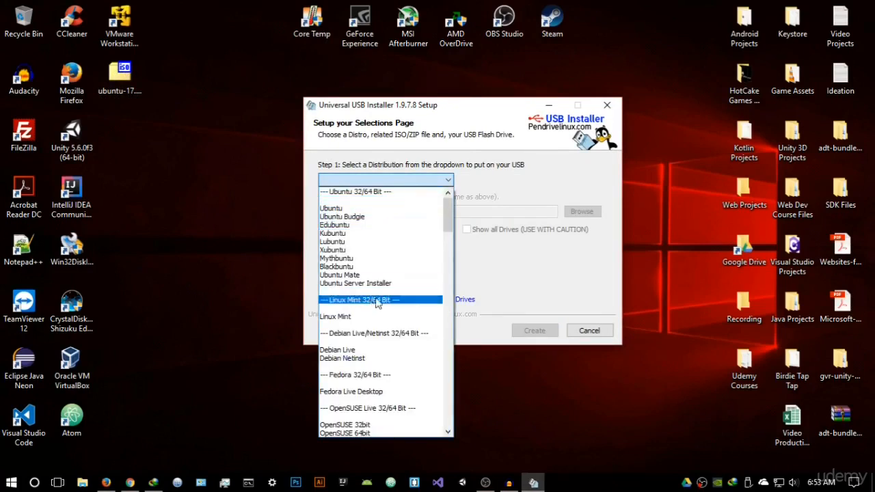
pyautogui.click(445, 253)
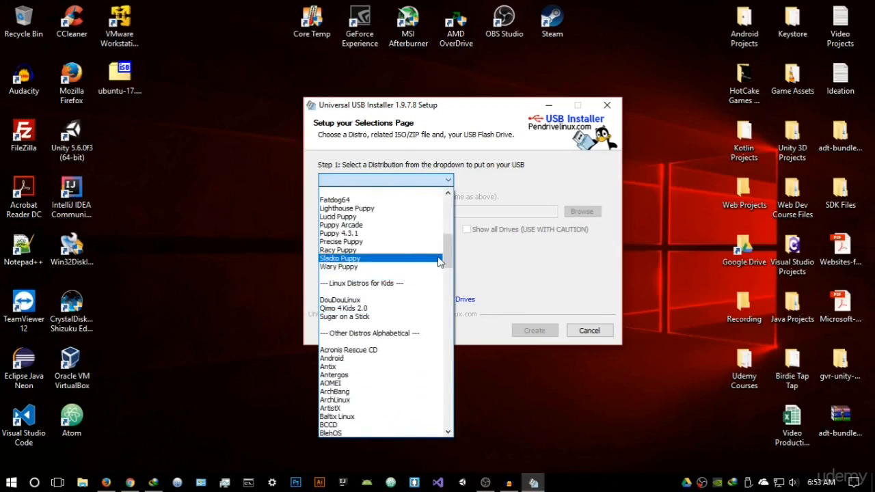
pyautogui.scroll(-5, 445, 272)
pyautogui.scroll(-4, 441, 278)
pyautogui.scroll(5, 441, 268)
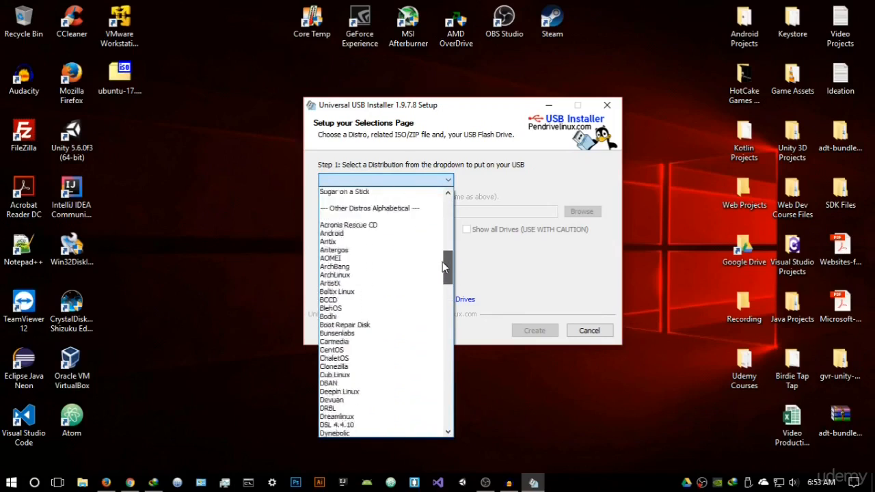
pyautogui.scroll(-3, 441, 260)
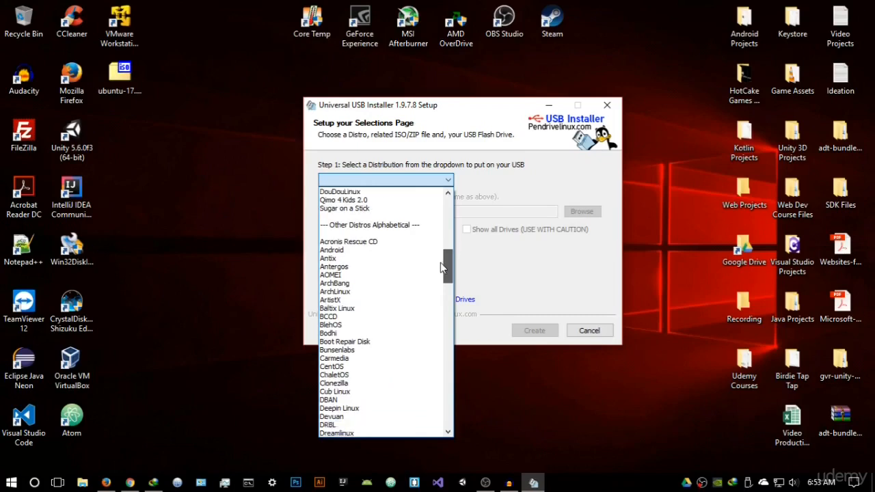
pyautogui.moveTo(440, 270); pyautogui.dragTo(410, 209)
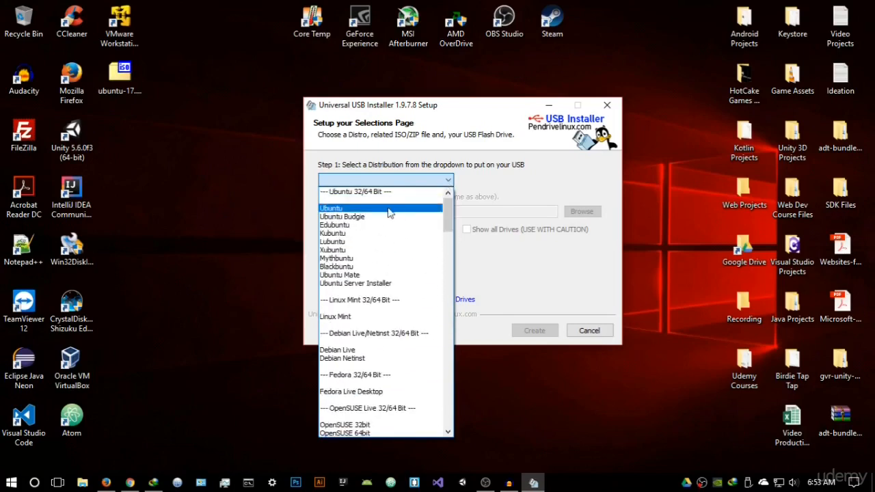
pyautogui.click(360, 208)
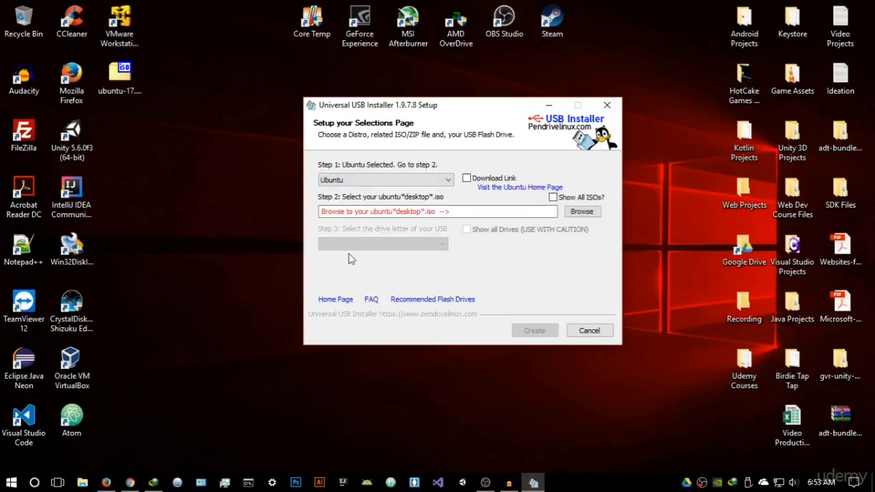
# Step: Choose the ubuntu-17.04-desktop-amd64 ISO from the Desktop folder as the image for step 2
pyautogui.click(589, 211)
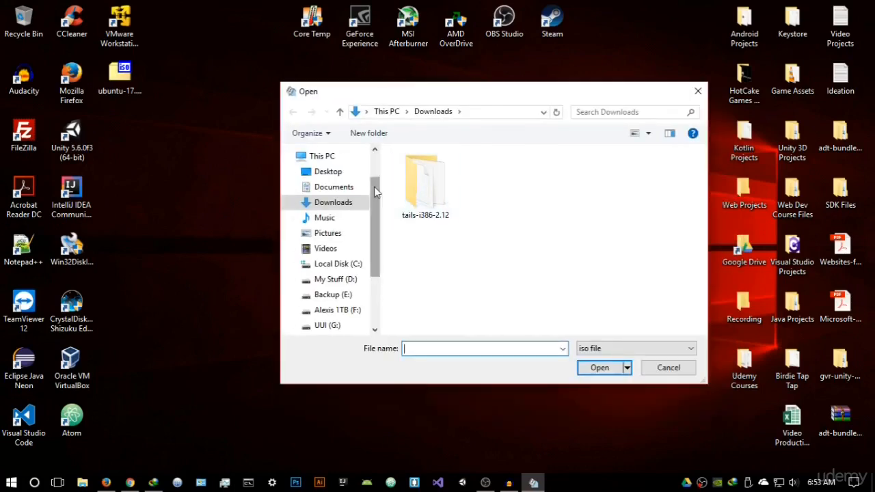
pyautogui.click(345, 178)
pyautogui.scroll(-3, 485, 246)
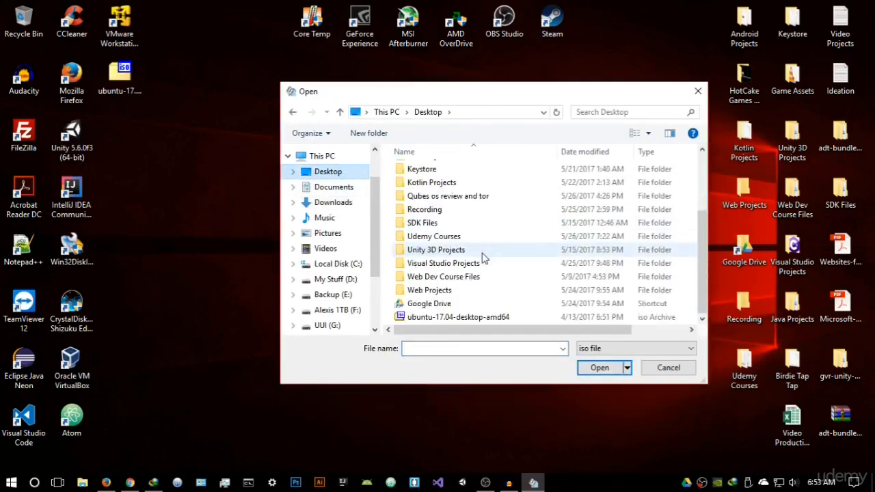
pyautogui.click(438, 317)
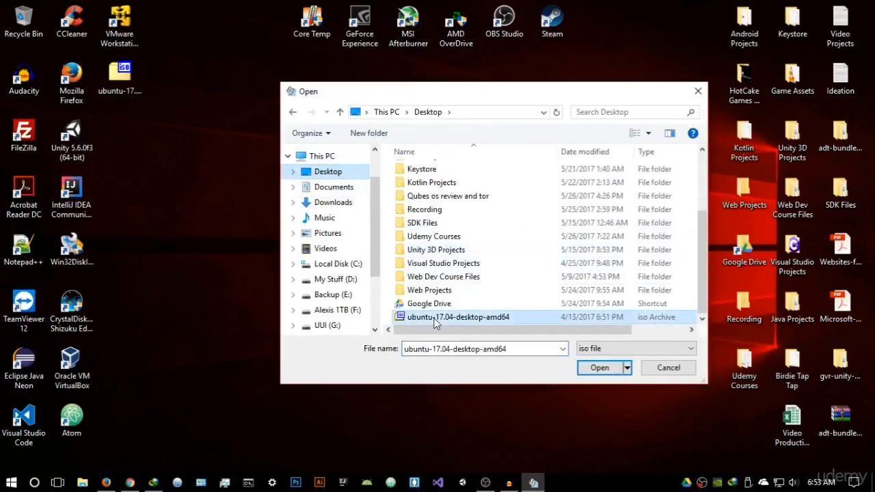
pyautogui.click(597, 369)
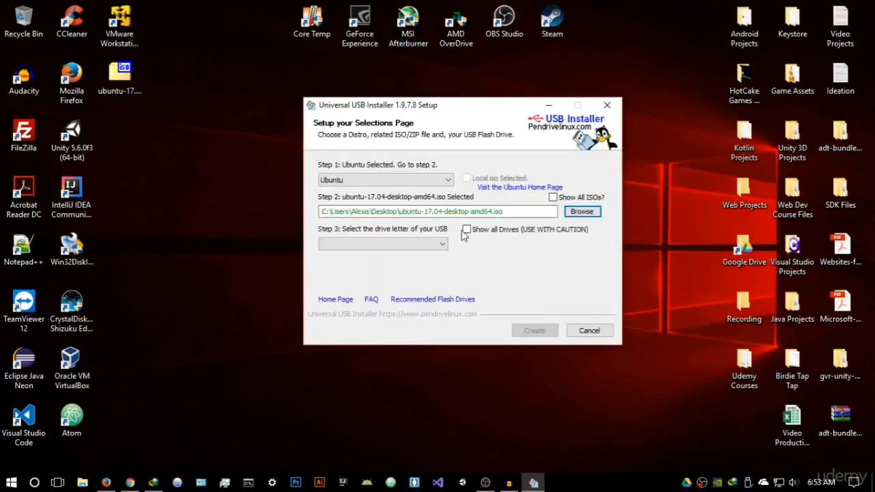
# Step: Select USB drive G: as the target and enable the Fat32 format option for it
pyautogui.click(441, 244)
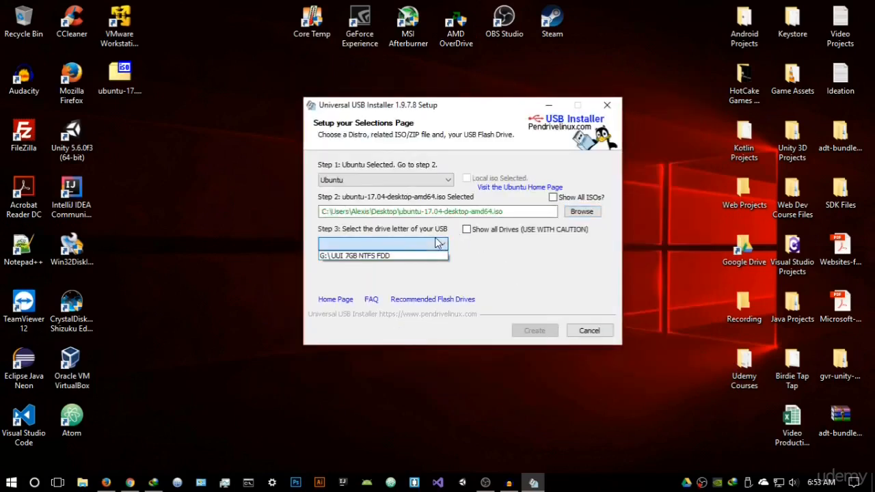
pyautogui.click(385, 257)
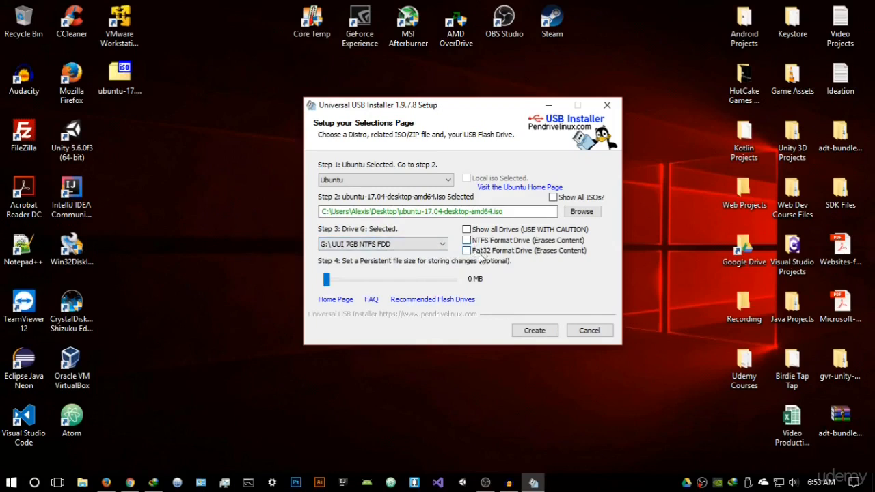
pyautogui.click(509, 252)
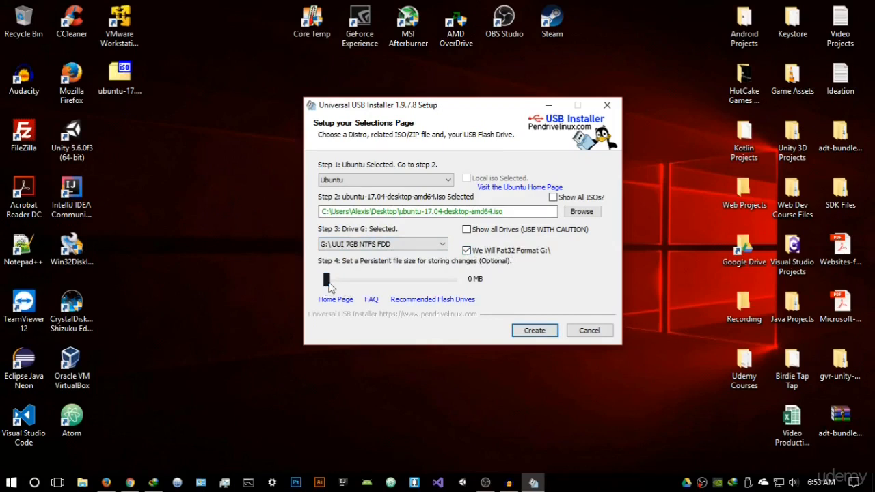
# Step: Try a persistent file size of 1053 MB, return it to 0 MB, and cancel the USB installer setup
pyautogui.moveTo(328, 286); pyautogui.dragTo(361, 292)
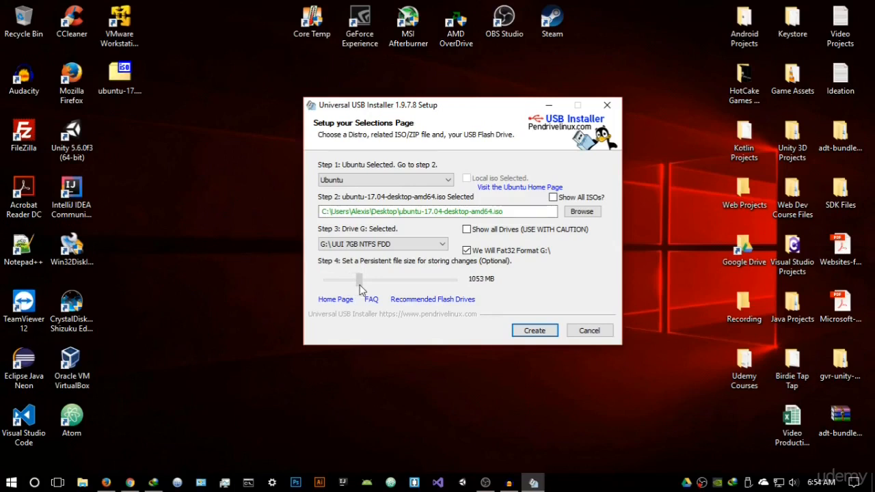
pyautogui.moveTo(360, 291); pyautogui.dragTo(322, 289)
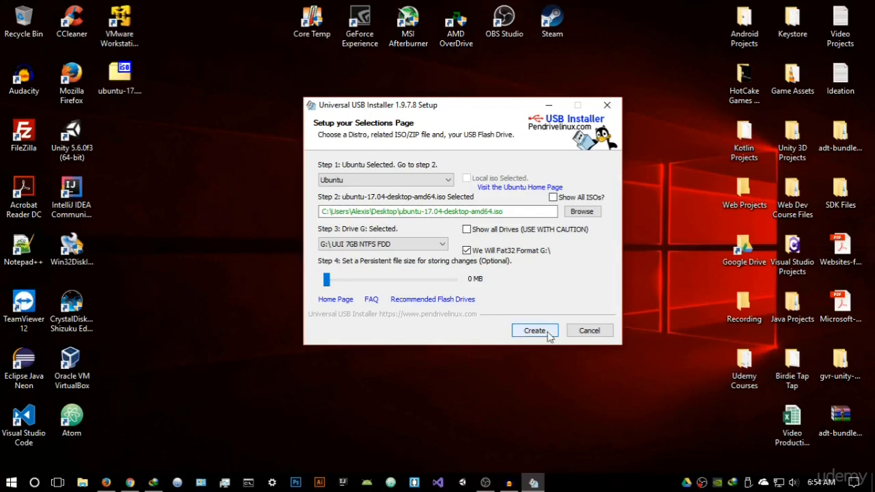
pyautogui.click(581, 328)
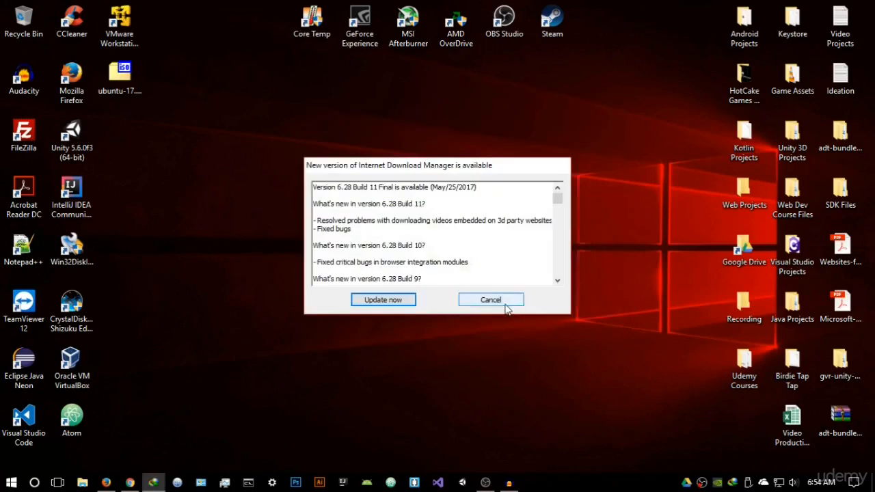
# Step: Decline the Internet Download Manager update and refresh the desktop
pyautogui.click(506, 308)
pyautogui.rightClick(396, 203)
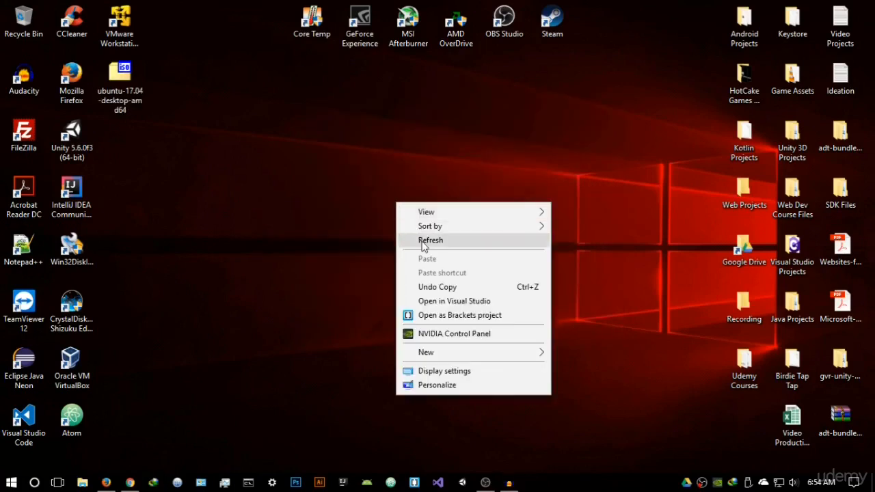
pyautogui.click(423, 242)
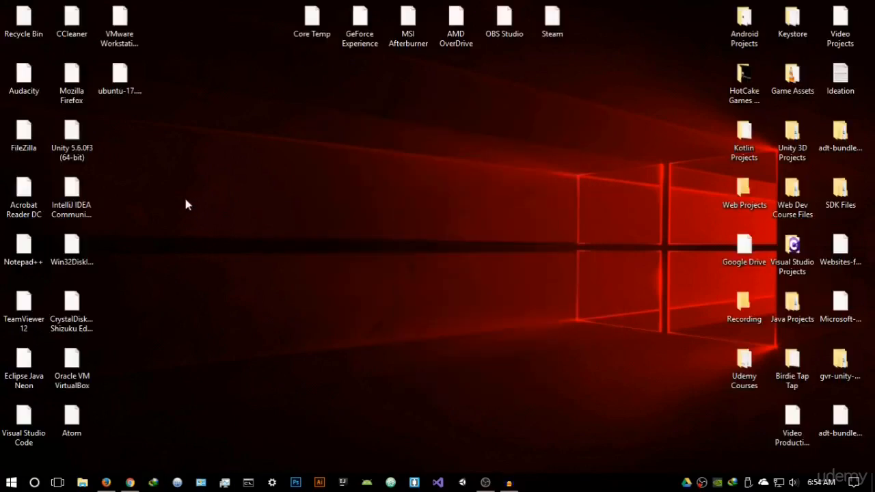
# Step: Launch VMware Workstation 12 Player from the desktop and move its window toward the middle of the screen
pyautogui.click(129, 48)
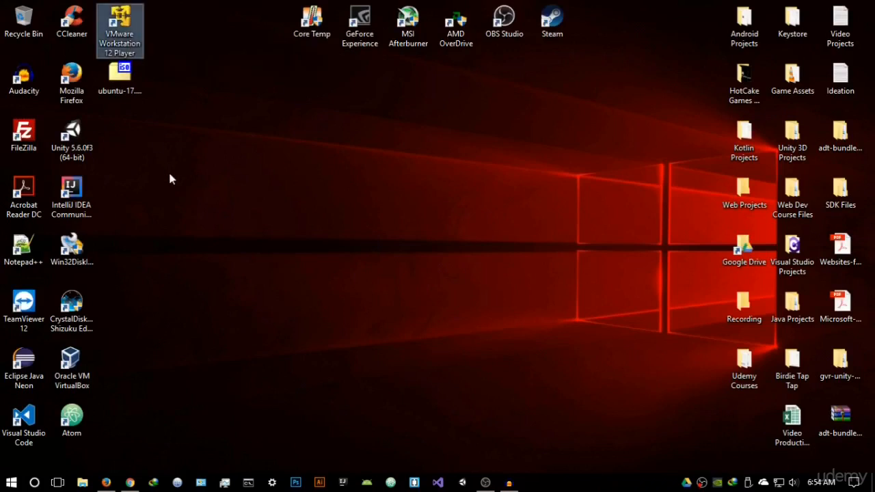
pyautogui.doubleClick(132, 50)
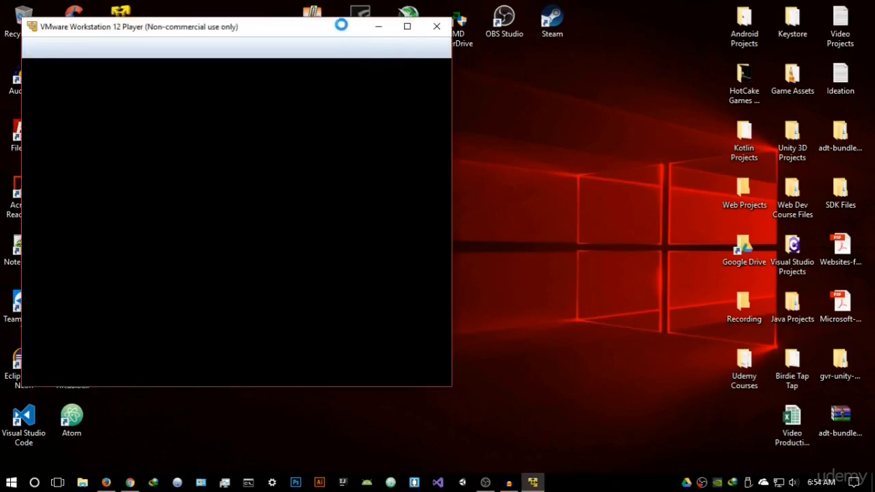
pyautogui.moveTo(340, 24); pyautogui.dragTo(453, 62)
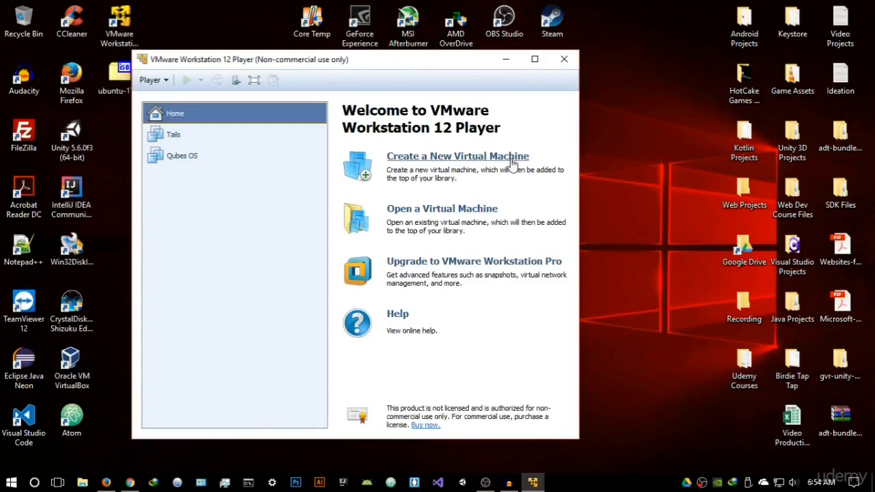
# Step: Start a new virtual machine that installs from the disc image ubuntu-17.04-desktop-amd64 on the Desktop
pyautogui.click(512, 159)
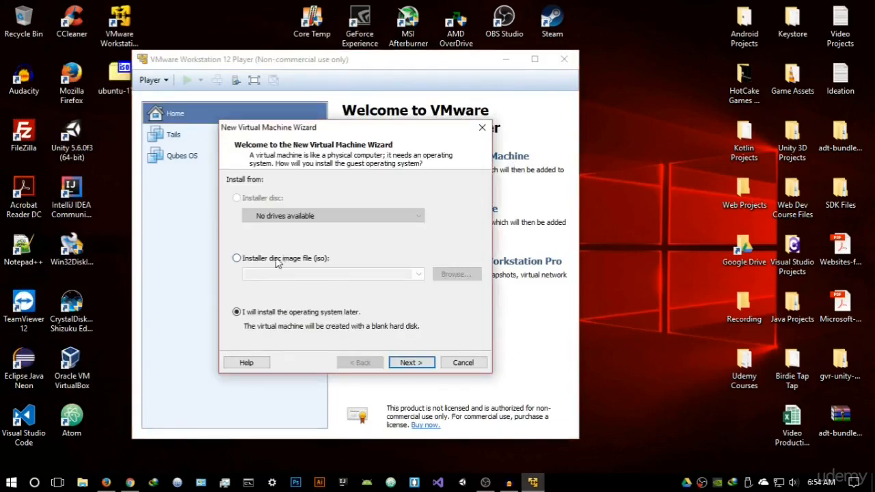
pyautogui.click(267, 260)
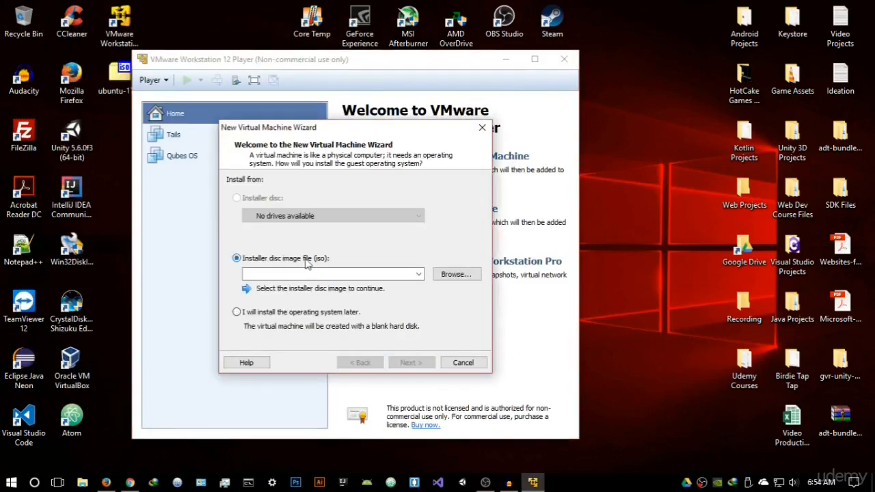
pyautogui.click(445, 276)
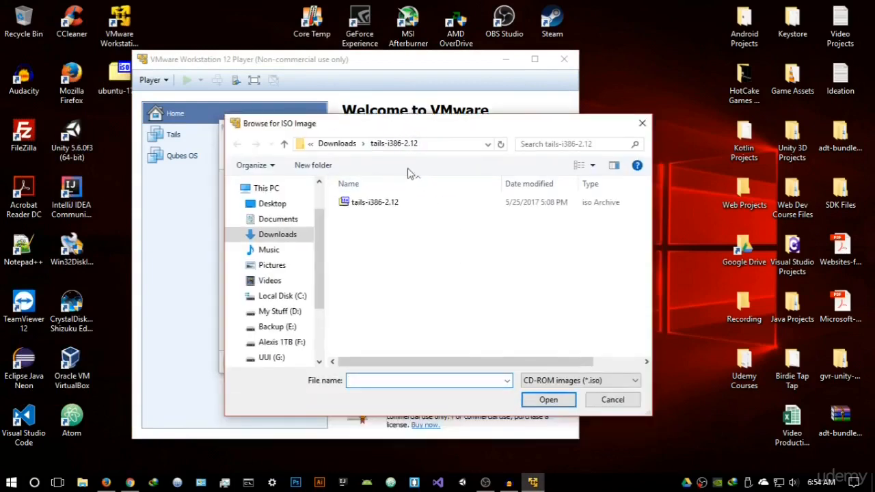
pyautogui.click(273, 204)
pyautogui.scroll(-5, 459, 271)
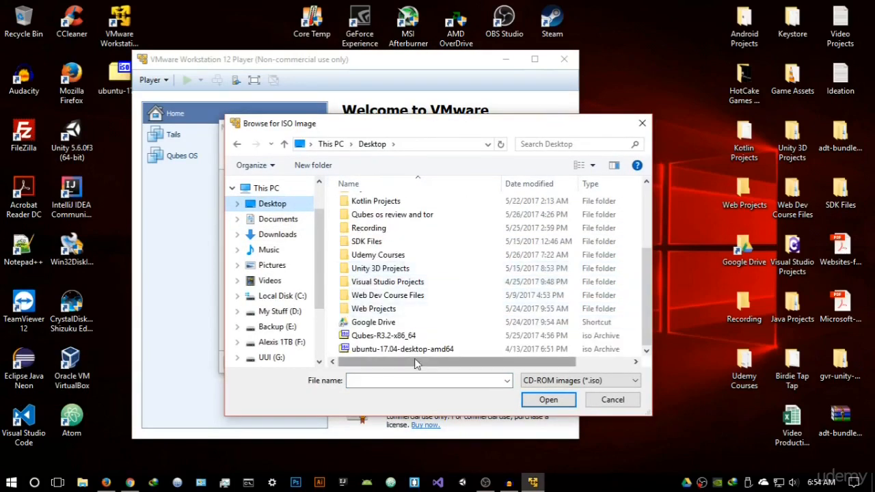
pyautogui.click(414, 349)
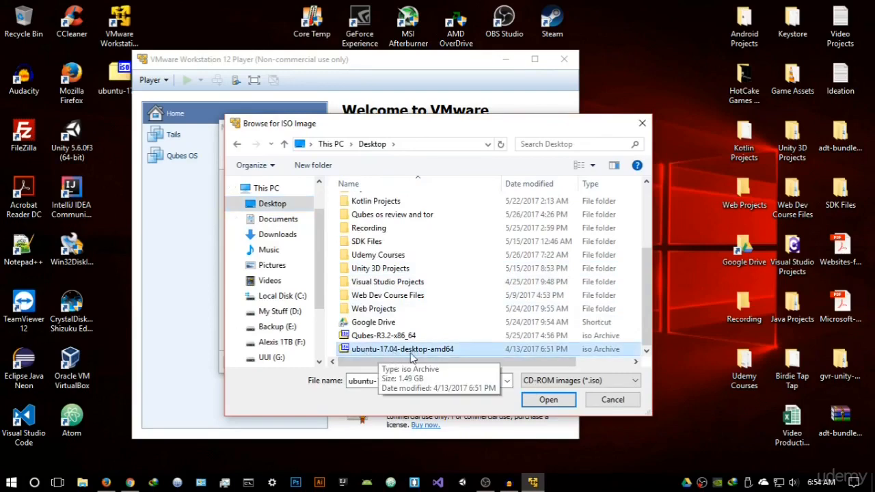
pyautogui.click(545, 403)
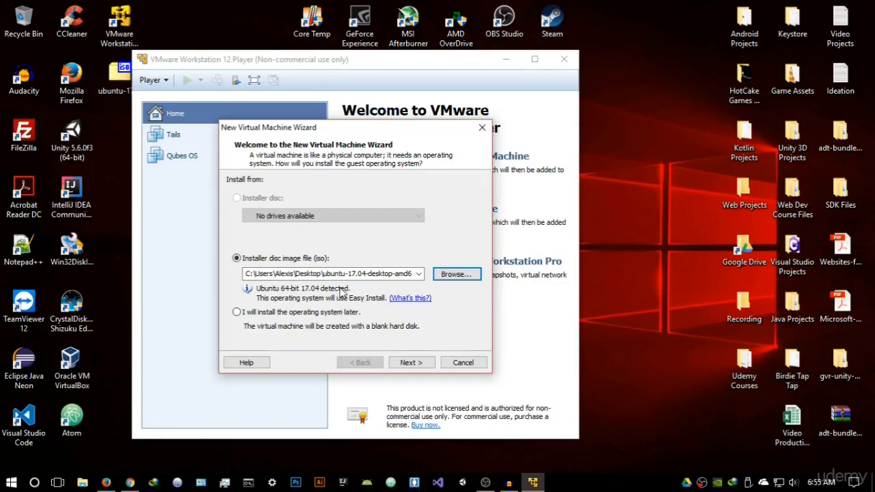
pyautogui.click(410, 362)
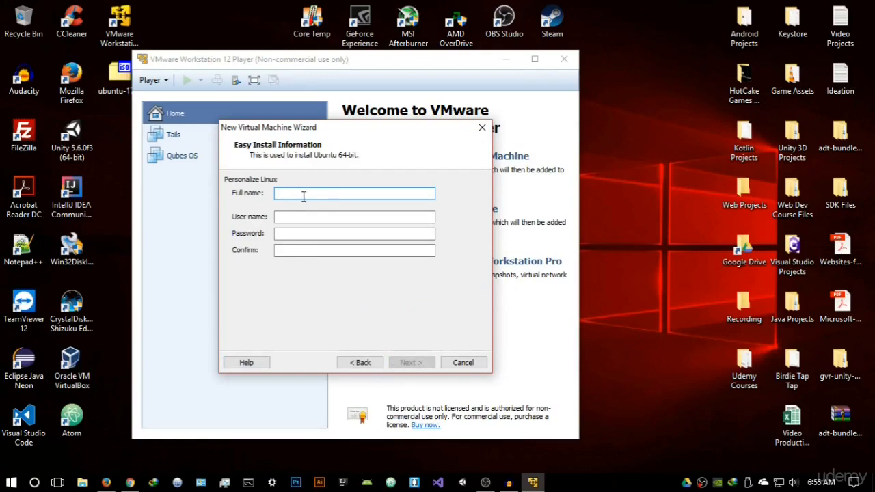
# Step: Fill in the Easy Install full name and user name, enter and confirm the account password, and submit them
pyautogui.moveTo(345, 125); pyautogui.dragTo(518, 120)
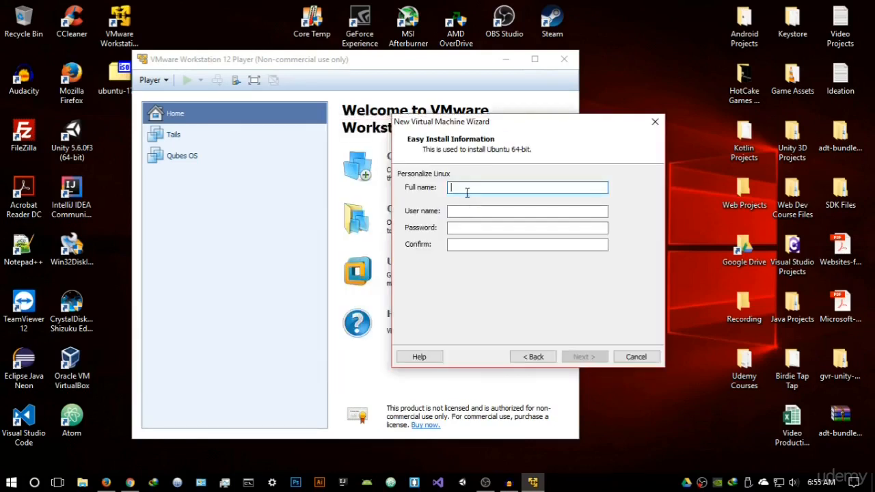
pyautogui.write('A')
pyautogui.click(505, 209)
pyautogui.write('Alexis')
pyautogui.press('Tab')
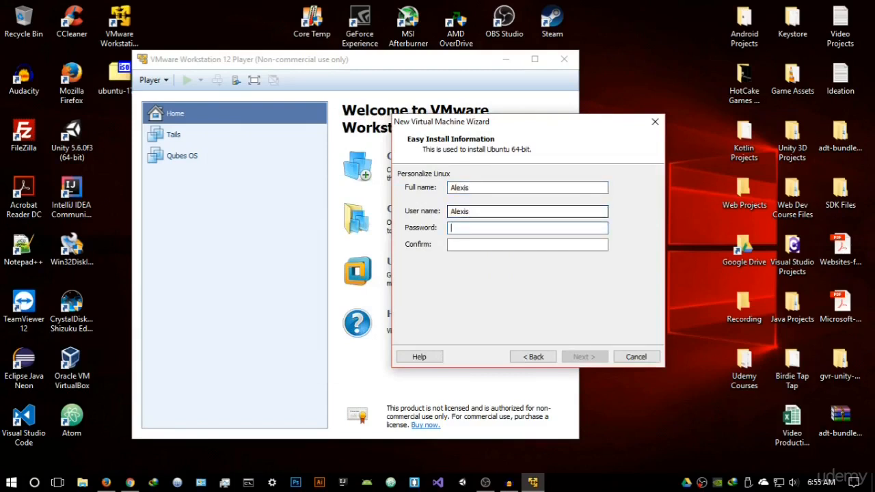
pyautogui.write('•••••••••')
pyautogui.press('Tab')
pyautogui.write('•••••••••')
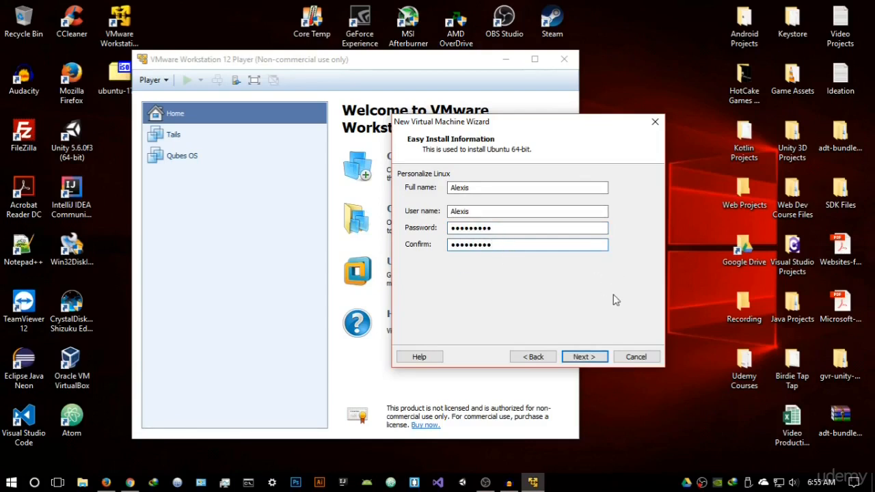
pyautogui.click(597, 358)
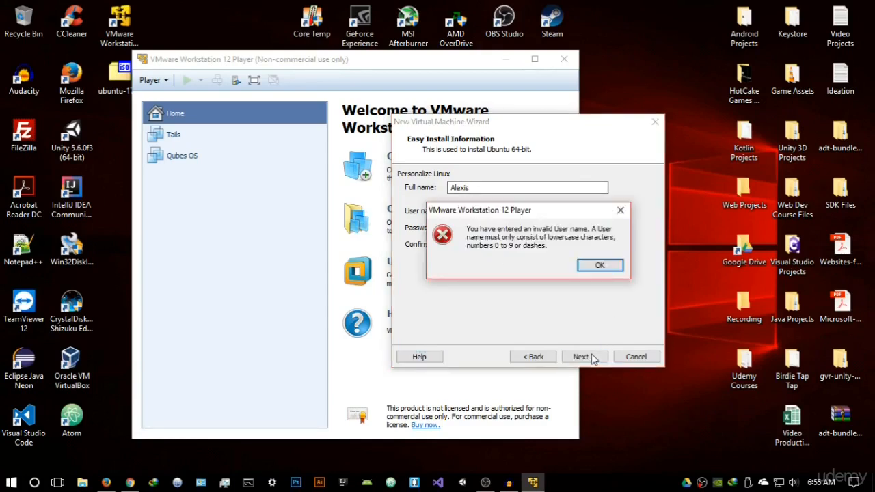
# Step: Dismiss the invalid user name error, change the user name's first letter to lowercase, and continue to the virtual machine naming page
pyautogui.click(599, 266)
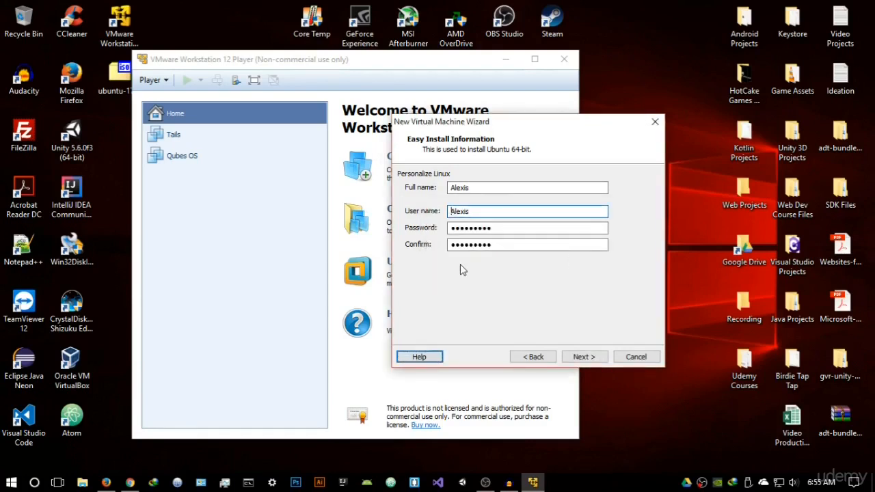
pyautogui.press('BackSpace')
pyautogui.write('a')
pyautogui.click(581, 357)
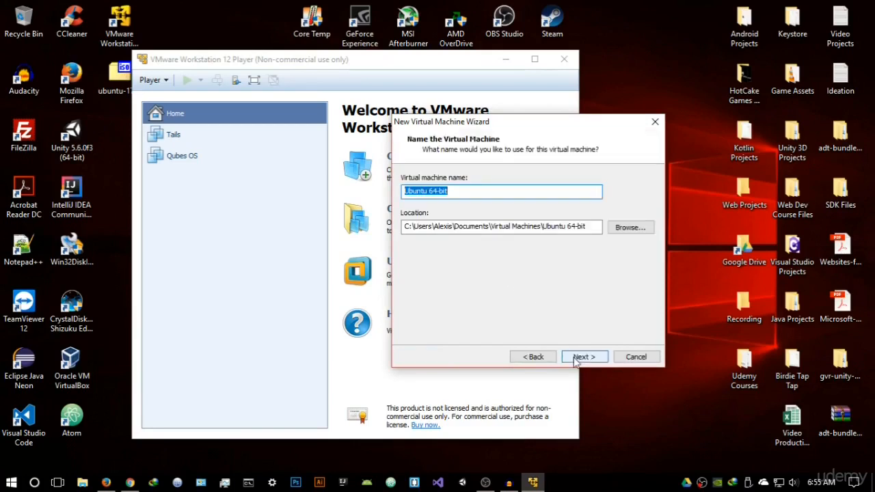
# Step: Set the virtual machine's location to the Virtual OS folder on drive D:
pyautogui.click(617, 227)
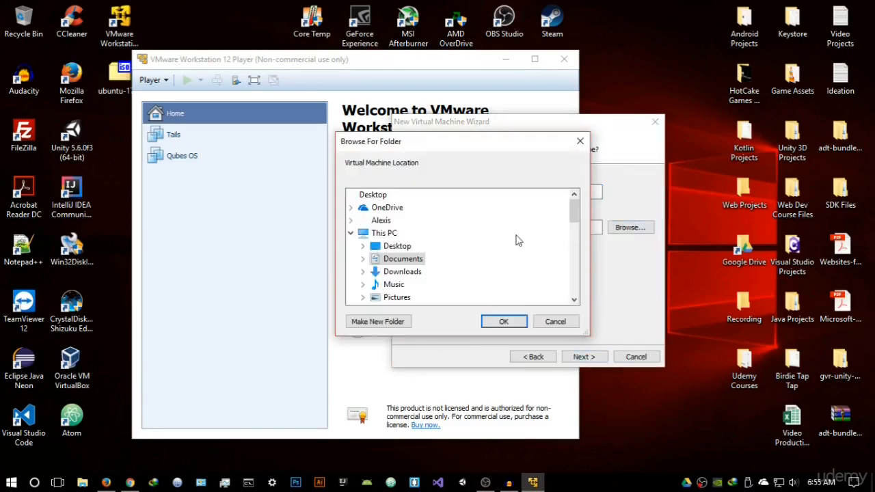
pyautogui.scroll(-3, 396, 260)
pyautogui.doubleClick(405, 220)
pyautogui.scroll(-1, 424, 247)
pyautogui.click(410, 246)
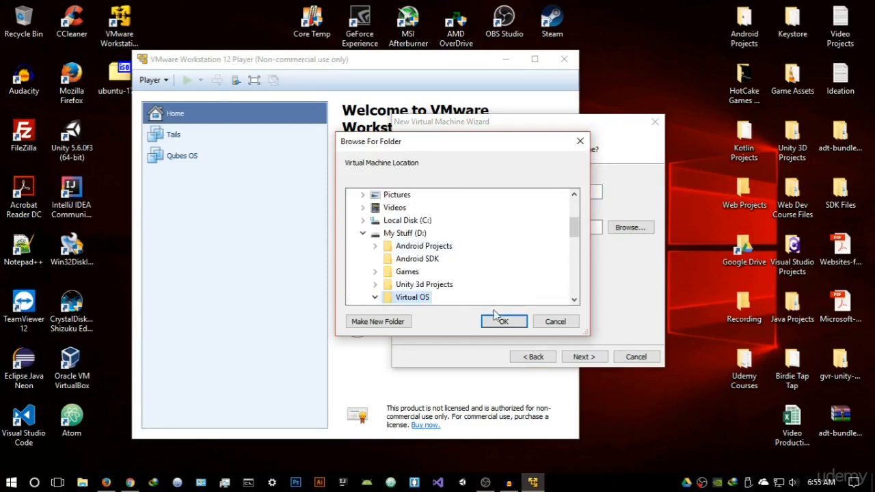
pyautogui.click(502, 320)
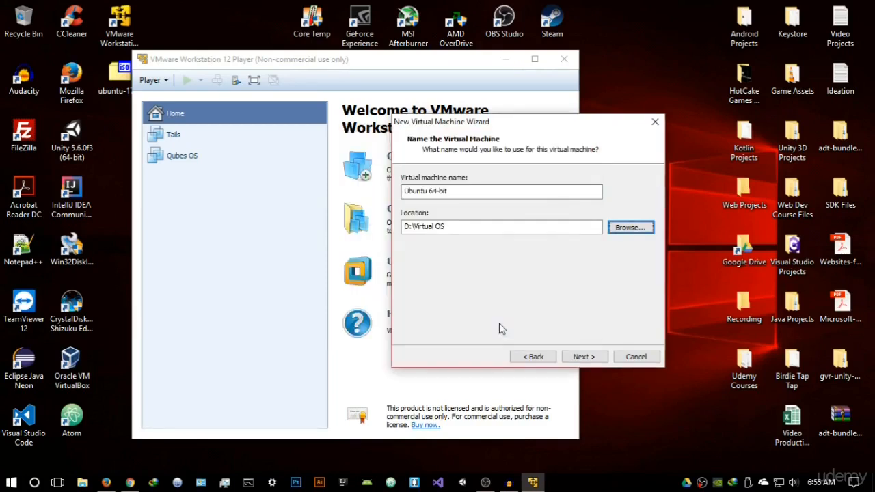
# Step: Keep the virtual machine name Ubuntu 64-bit and continue with the chosen location despite the existing virtual machine there
pyautogui.moveTo(469, 192); pyautogui.dragTo(404, 194)
pyautogui.click(464, 193)
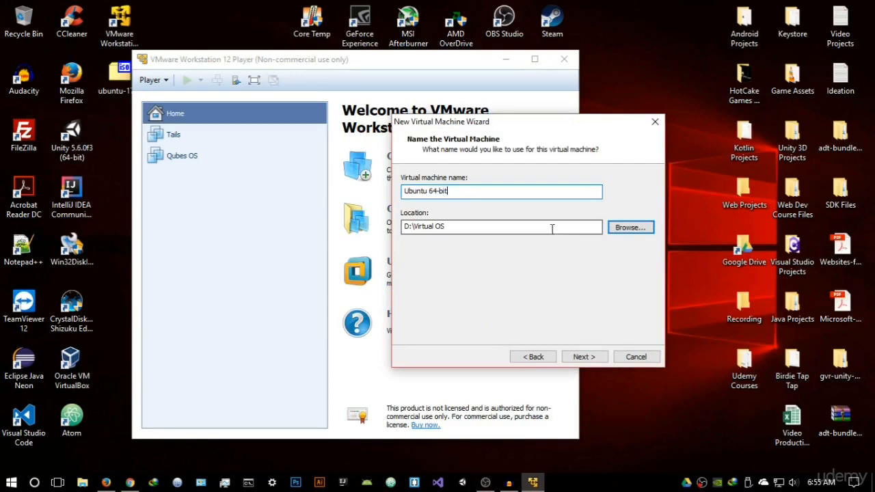
pyautogui.click(591, 357)
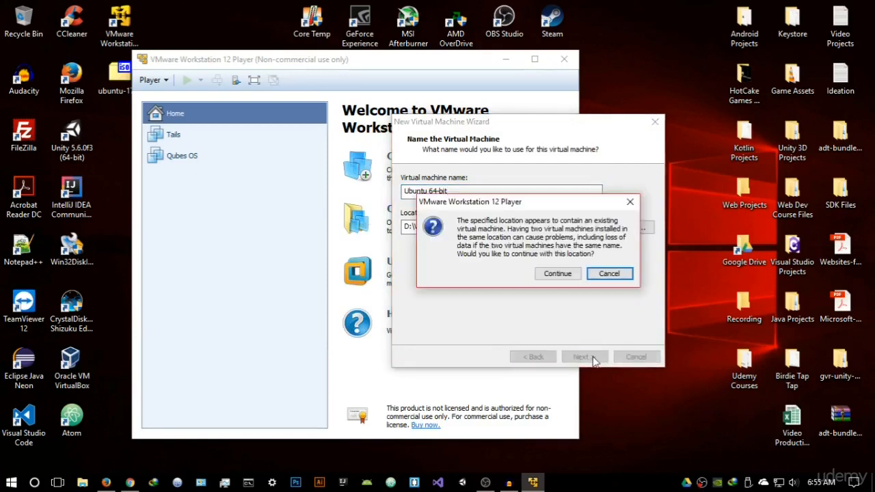
pyautogui.click(557, 274)
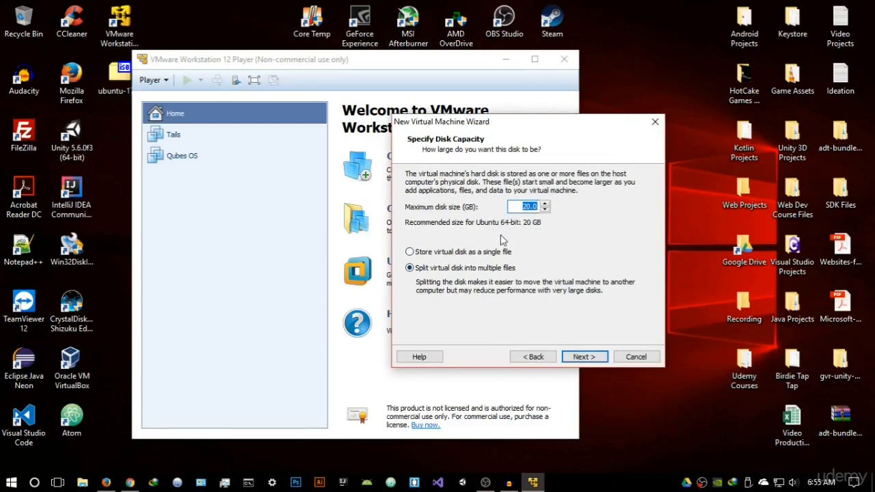
# Step: Store the virtual disk as a single file, keeping the 20 GB maximum size, and continue to the settings summary
pyautogui.click(468, 252)
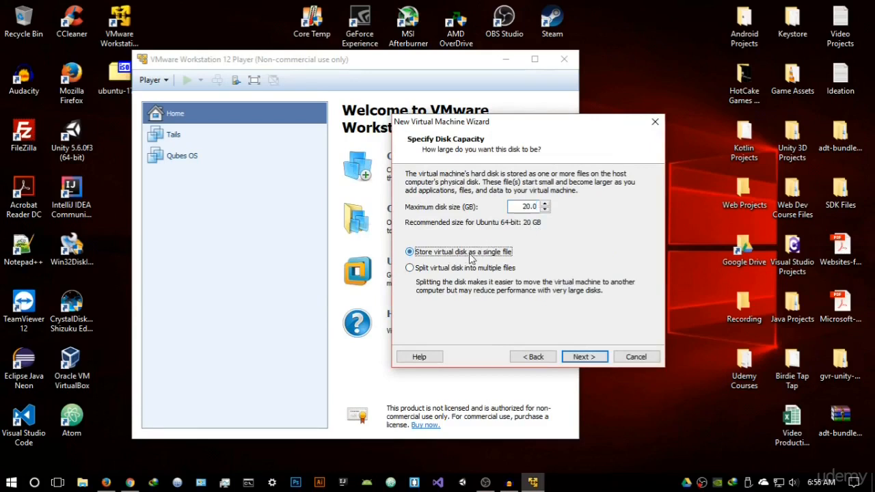
pyautogui.click(583, 356)
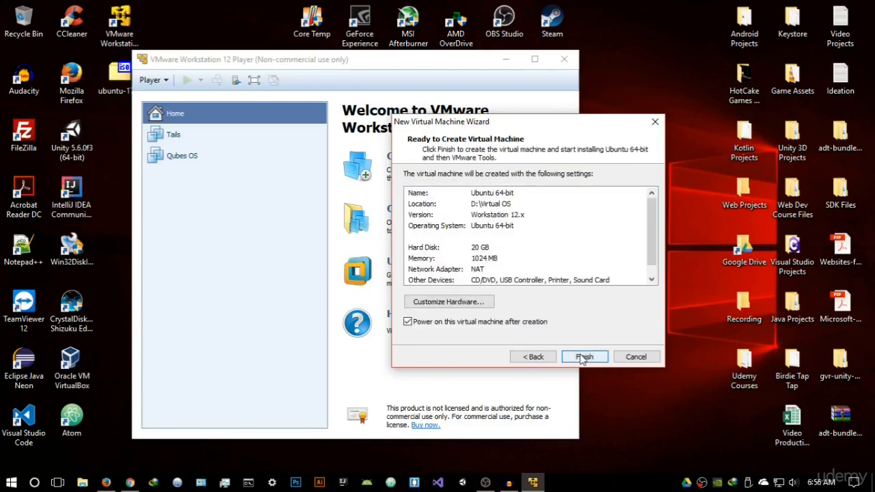
# Step: Customize the virtual machine's hardware with 2048 MB of memory and 2 processor cores
pyautogui.click(476, 306)
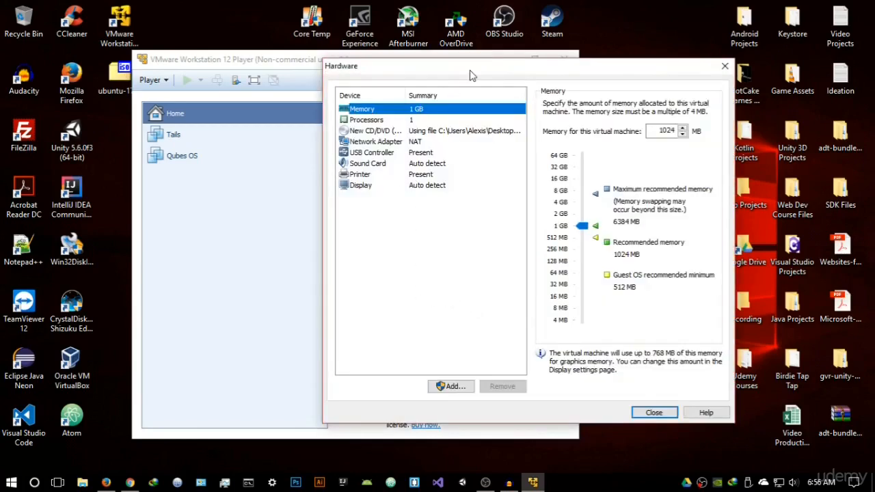
pyautogui.moveTo(582, 226); pyautogui.dragTo(583, 216)
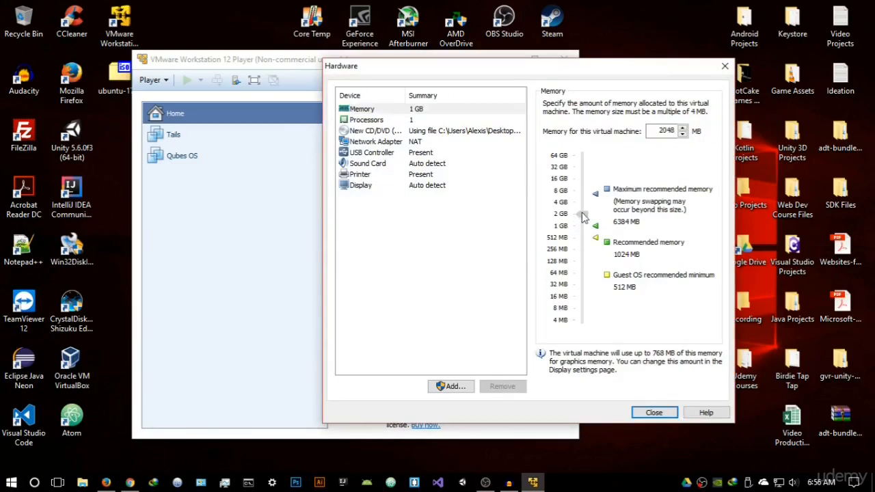
pyautogui.click(433, 122)
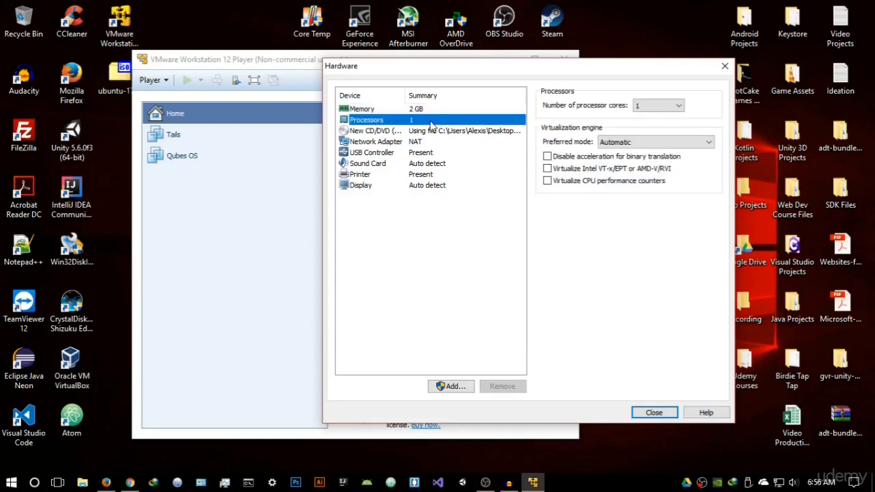
pyautogui.click(659, 106)
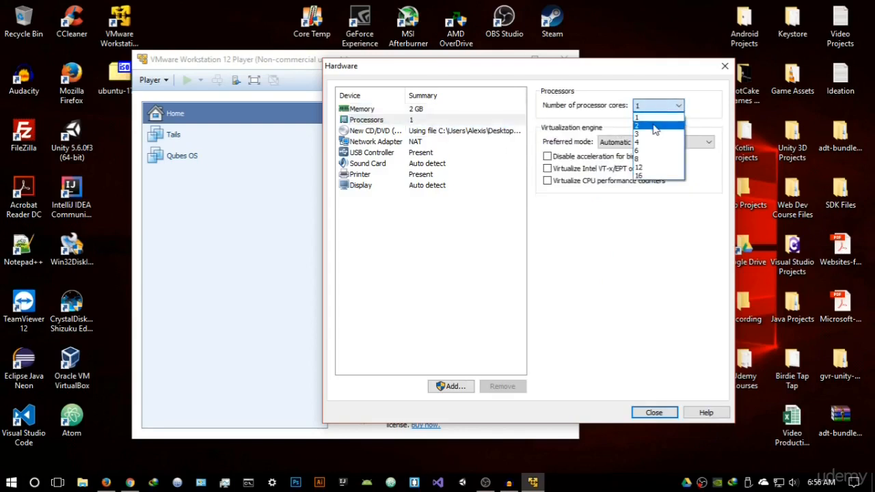
pyautogui.click(654, 127)
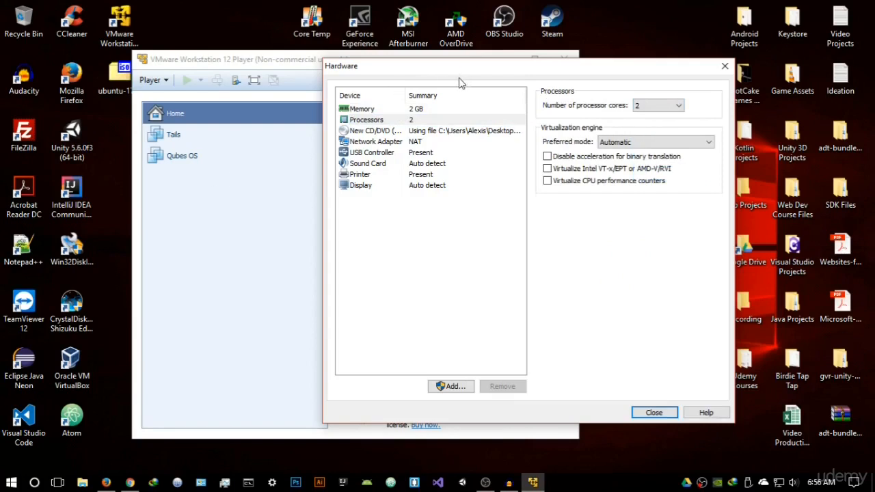
pyautogui.click(655, 413)
# Step: Finish creating the Ubuntu 64-bit virtual machine and move its running window toward the middle of the screen
pyautogui.click(584, 357)
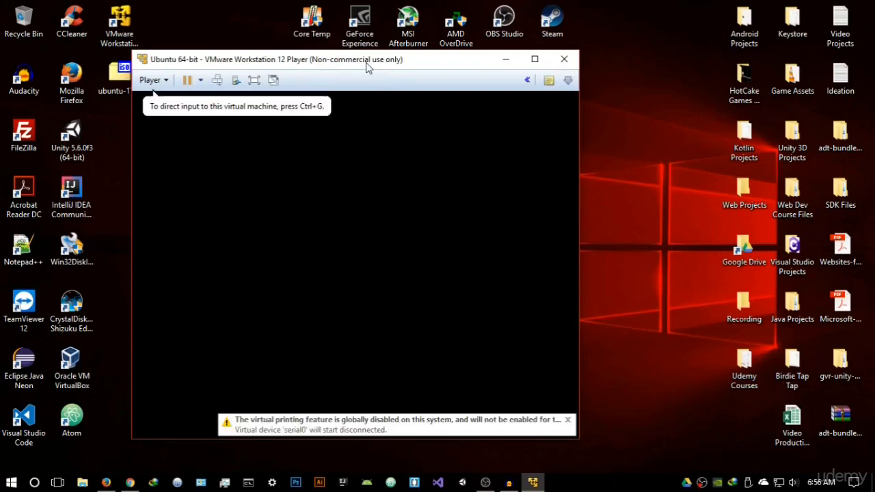
pyautogui.moveTo(367, 66); pyautogui.dragTo(428, 66)
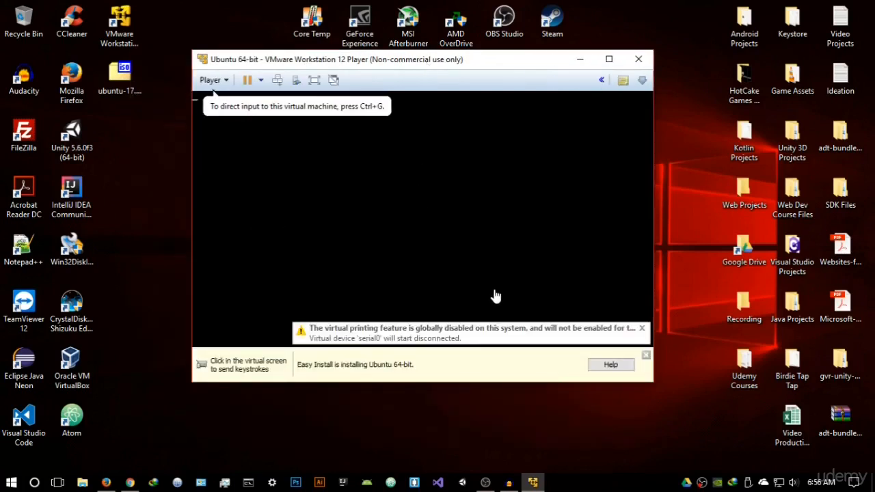